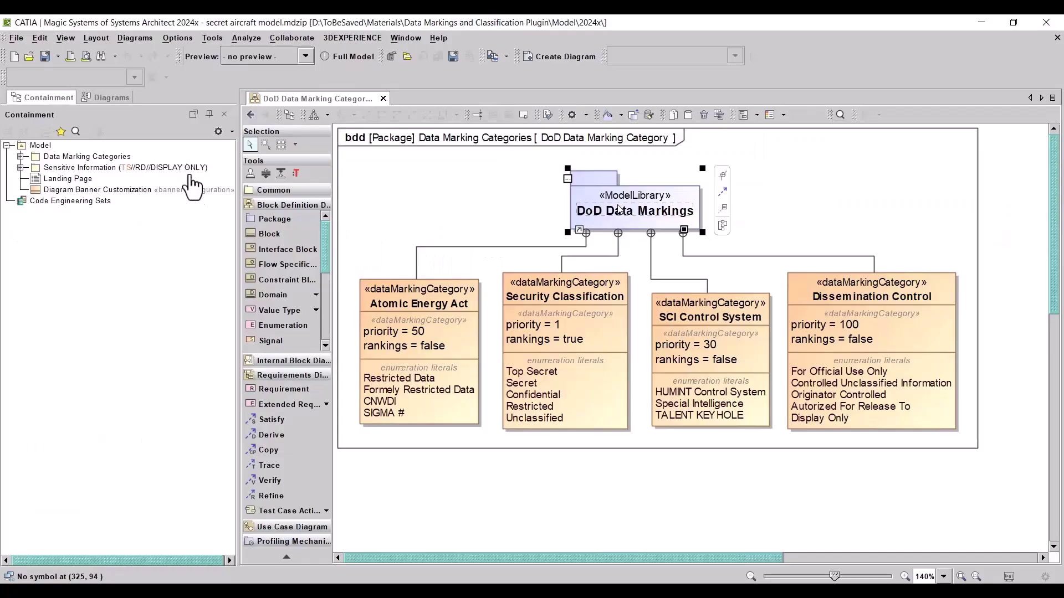
- Open the DoD Data Marking Category diagram from the landing page and examine its data marking categories
key("alt+Left")
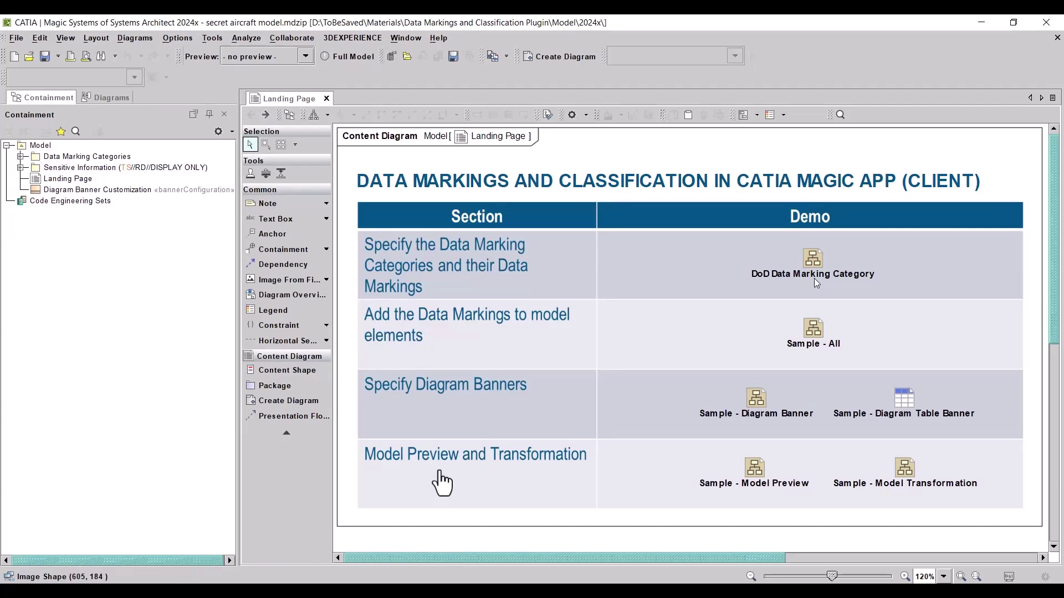
double_click(815, 278)
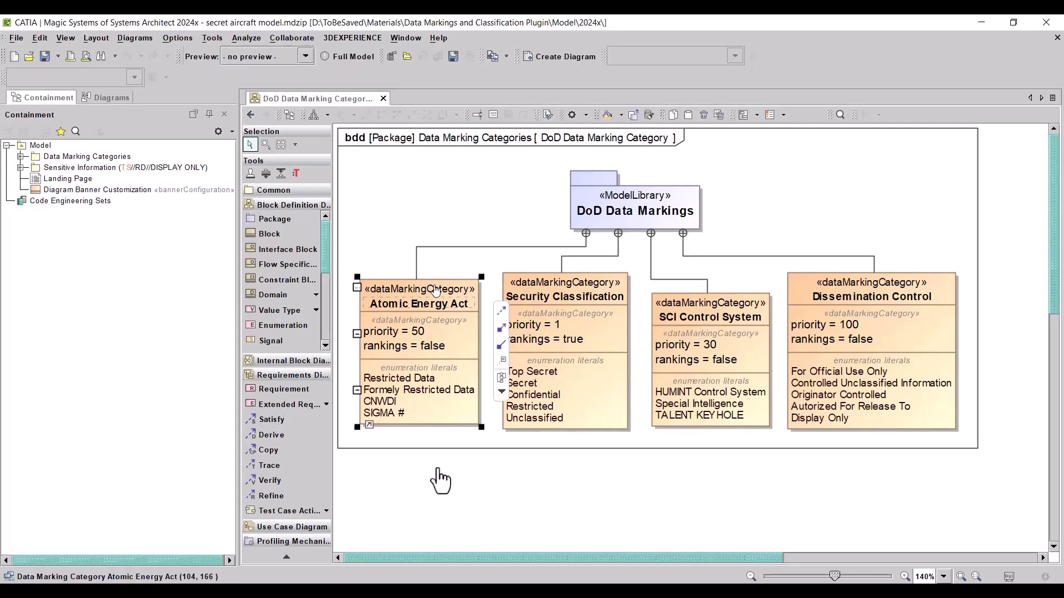
left_click(565, 294)
left_click(709, 307)
left_click(813, 305)
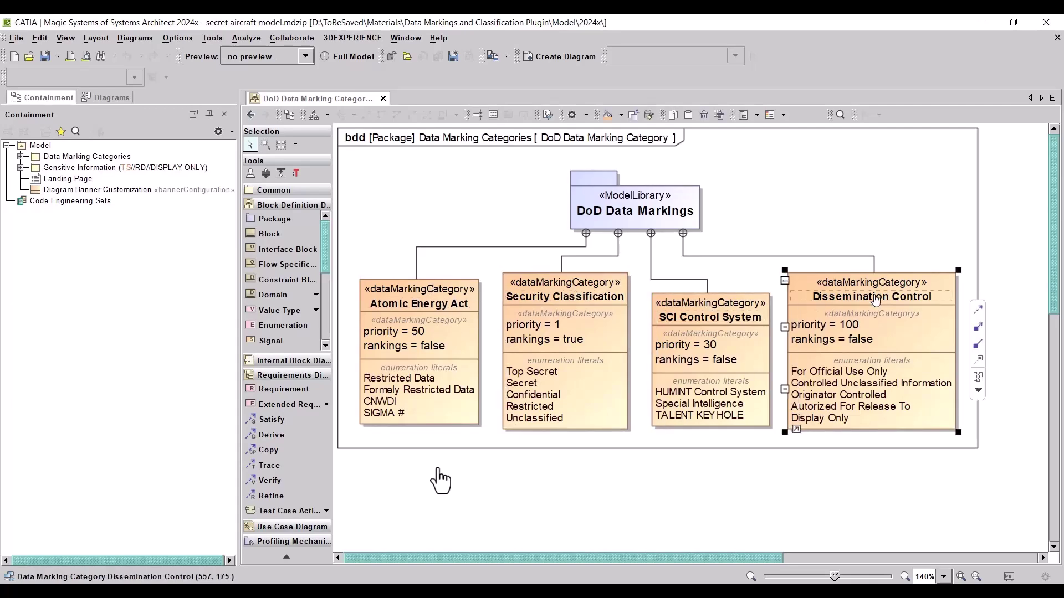
- Locate the DoD Data Markings model library in the containment tree, turning off the Auxiliary Resource Filter
left_click(619, 209)
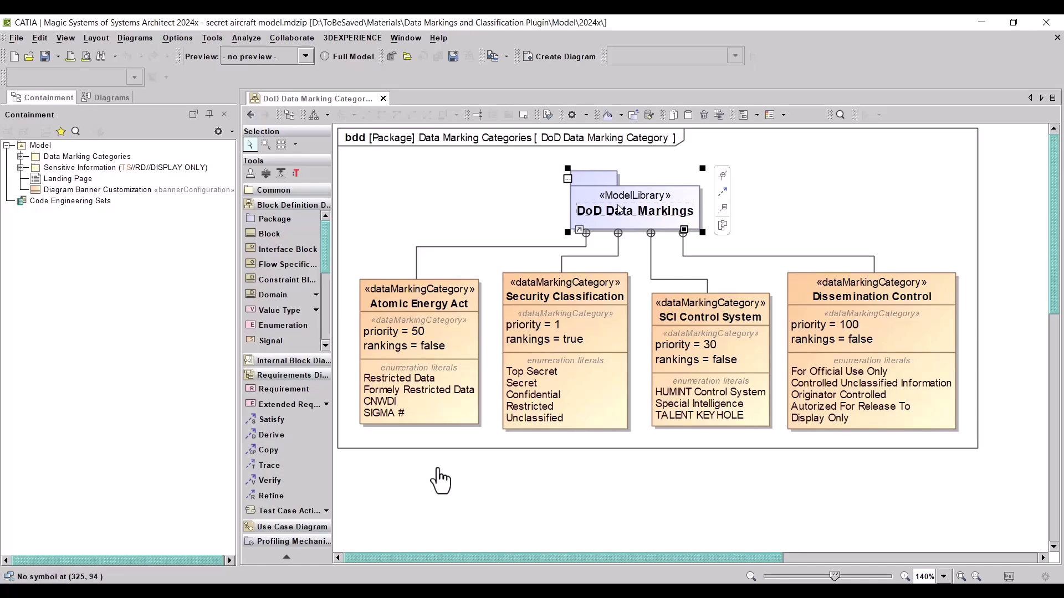
right_click(649, 194)
left_click(690, 274)
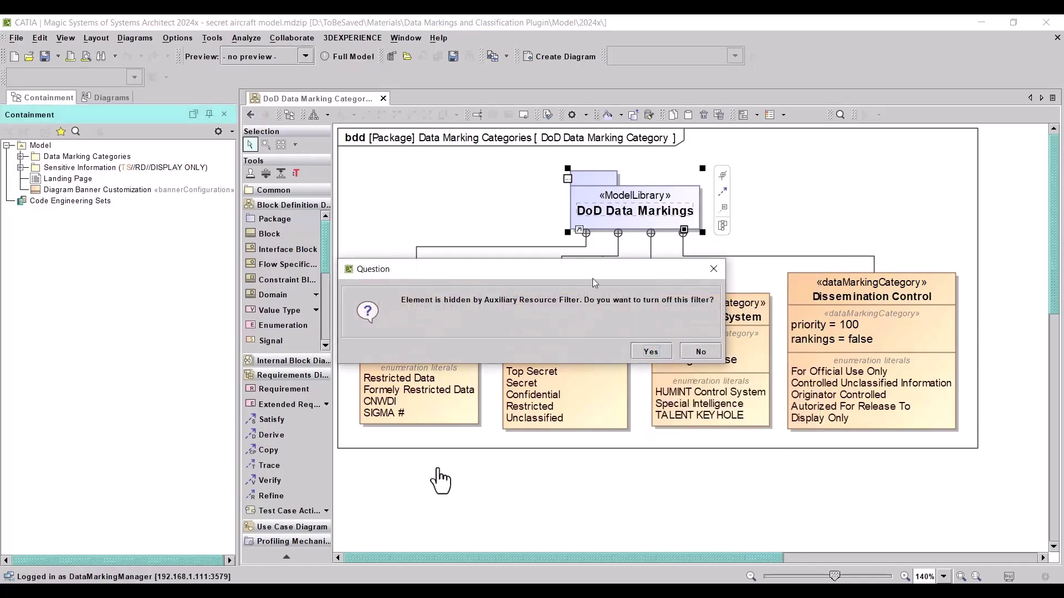
left_click(639, 352)
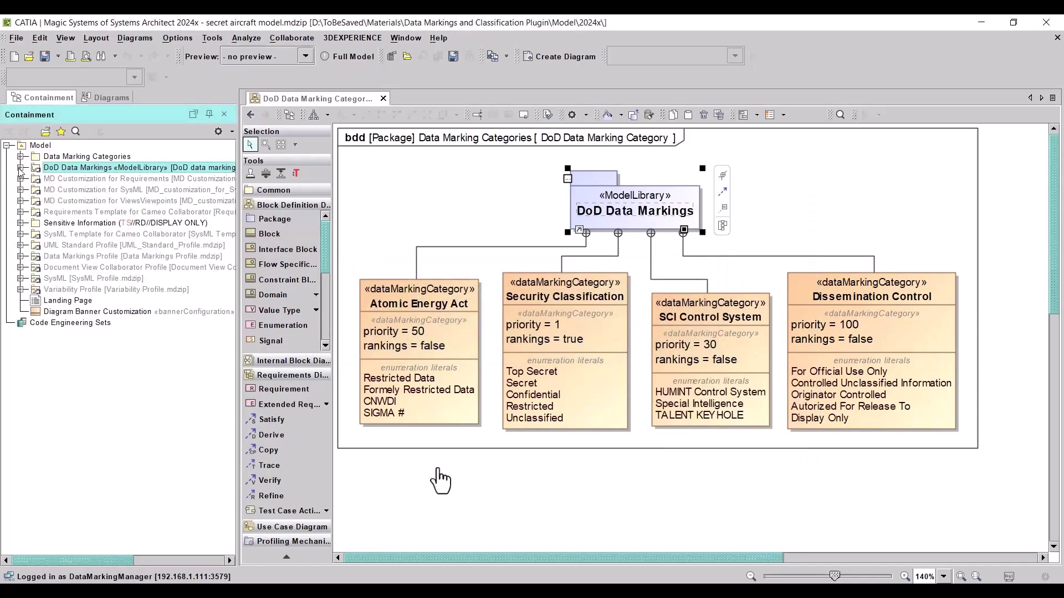
- Expand the DoD Data Markings library and its Atomic Energy Act, Dissemination Control, SCI Control System and Security Classification categories to examine their markings
left_click(20, 168)
left_click(74, 179)
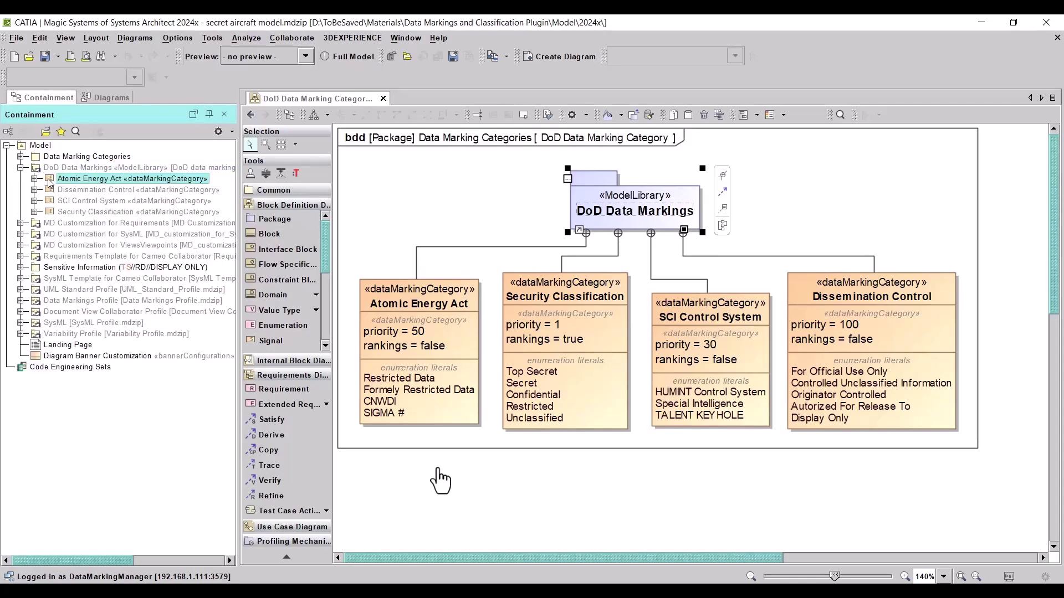
left_click(35, 178)
left_click(35, 289)
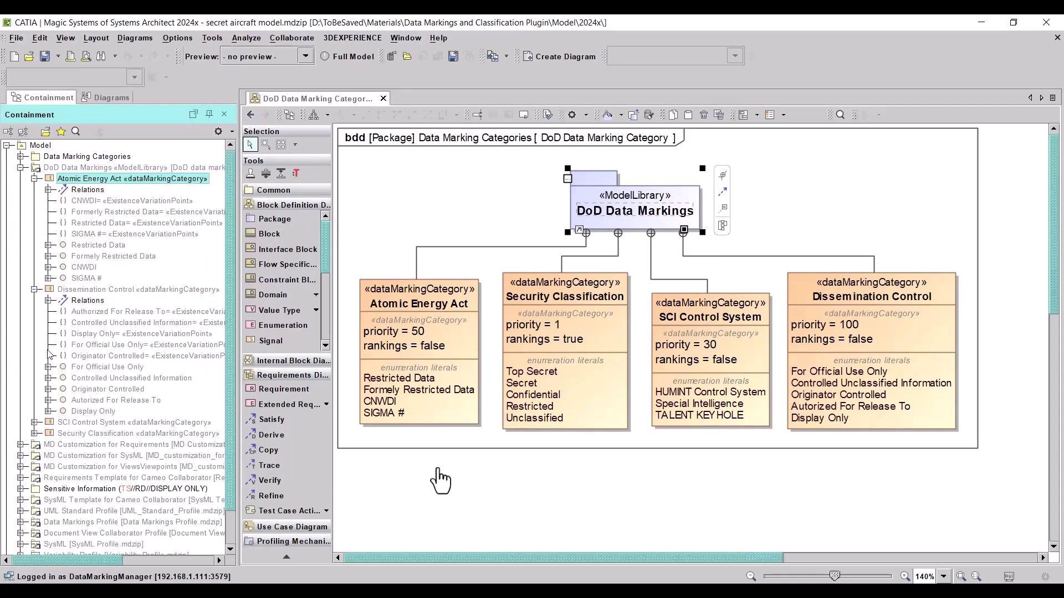
left_click(35, 422)
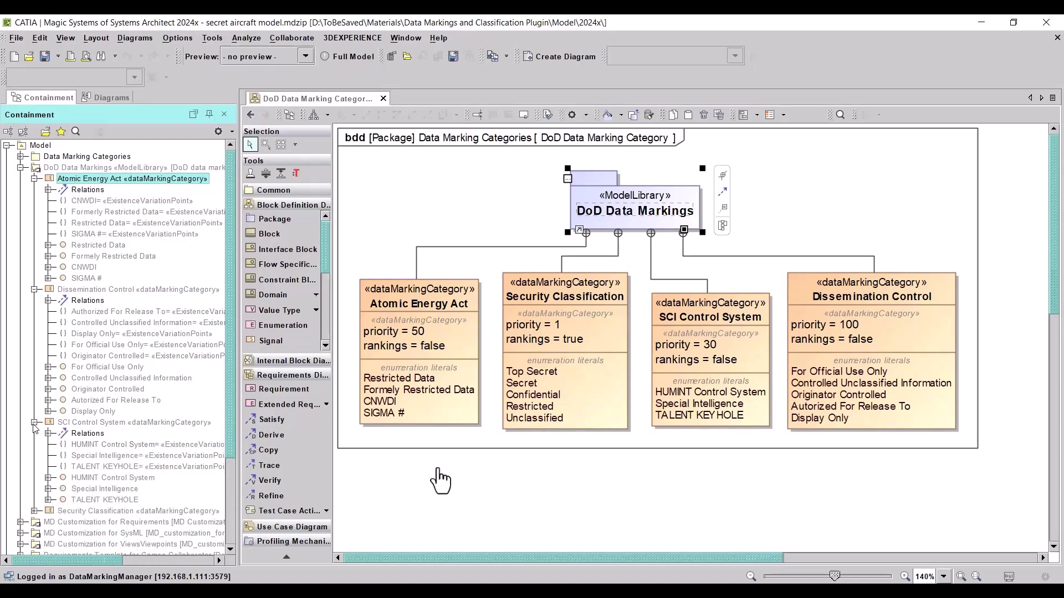
left_click(35, 510)
scroll(123, 425, "down", 1)
scroll(123, 426, "down", 5)
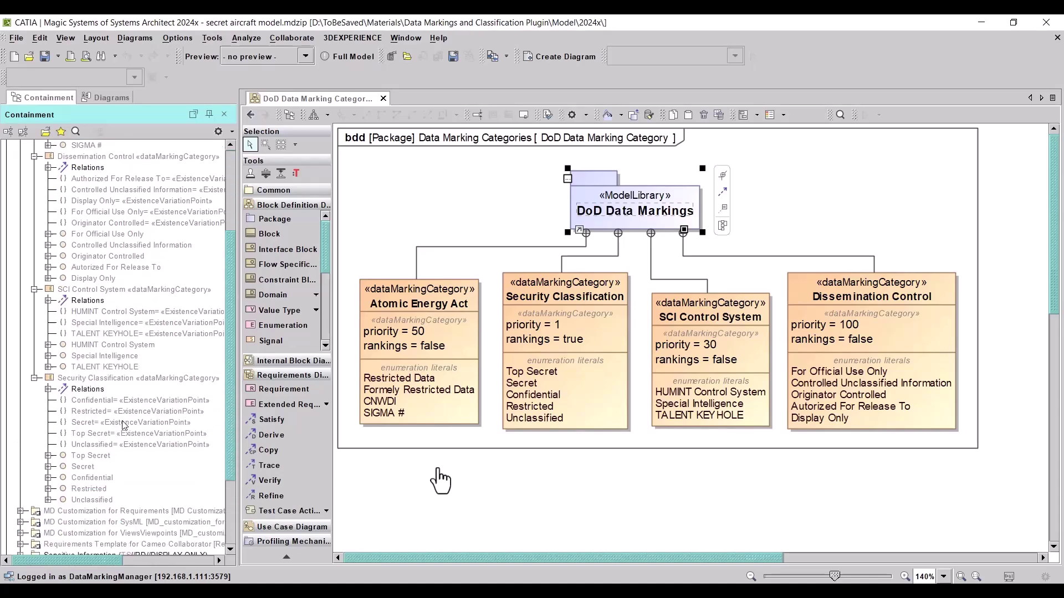
scroll(123, 427, "up", 5)
scroll(123, 426, "up", 1)
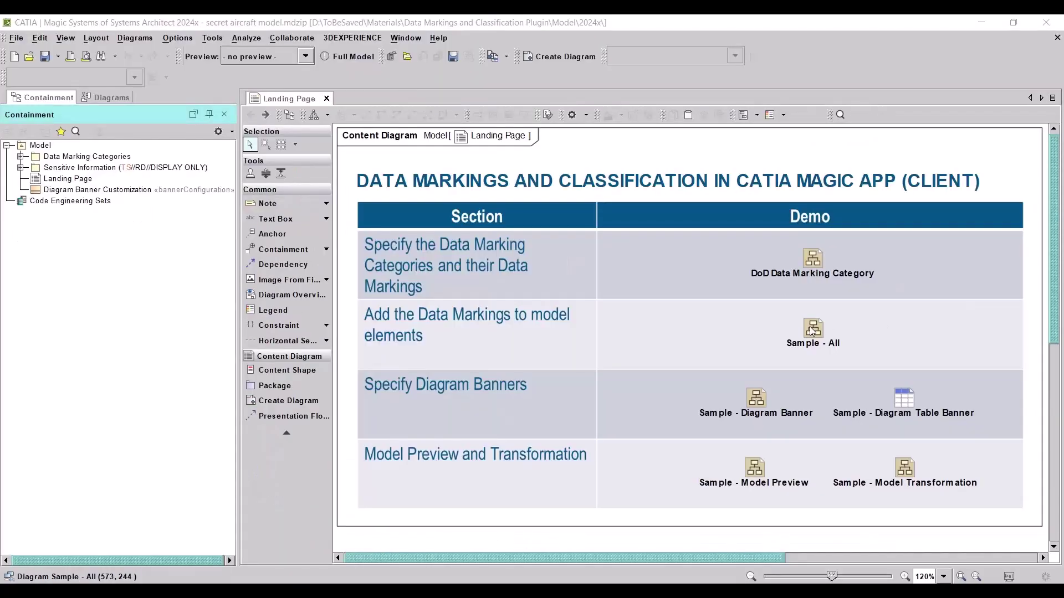
- Open the Sample - All diagram from the landing page and add the Top Secret data marking to the Aircraft block
double_click(812, 331)
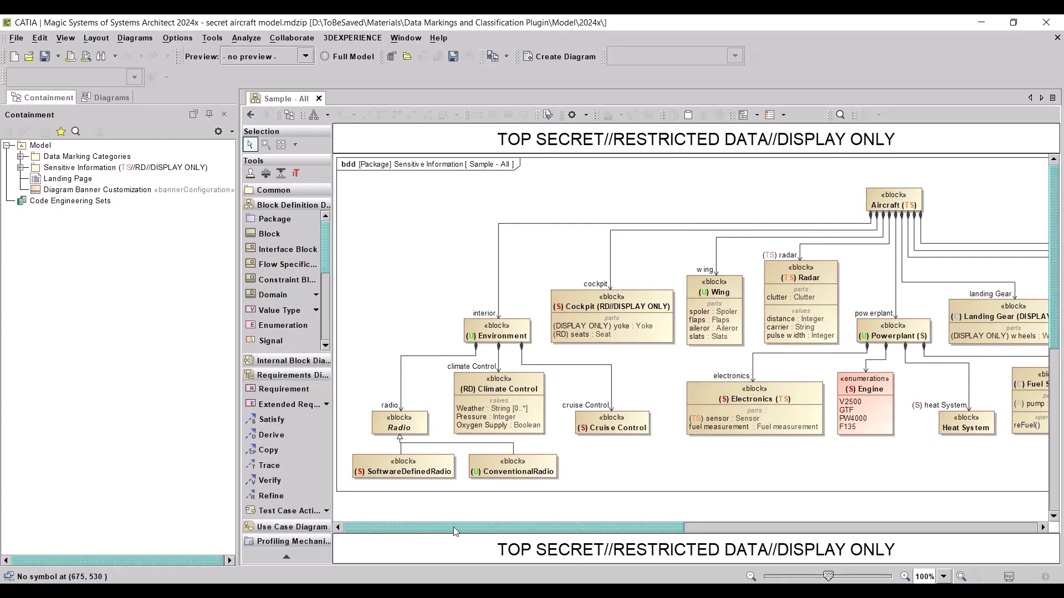
left_click_drag(574, 532, 607, 530)
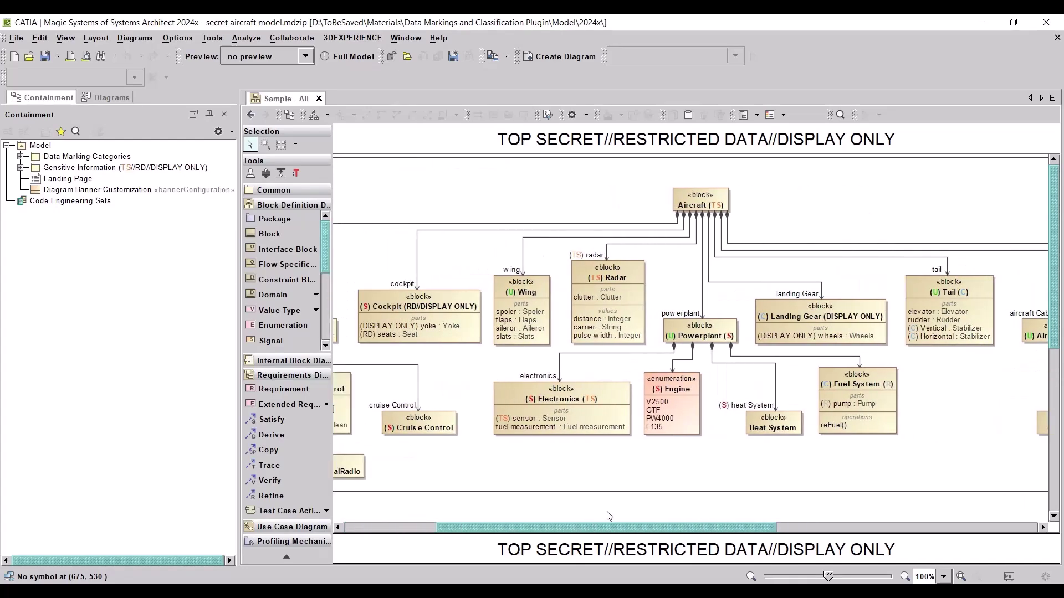
left_click(700, 202)
right_click(699, 202)
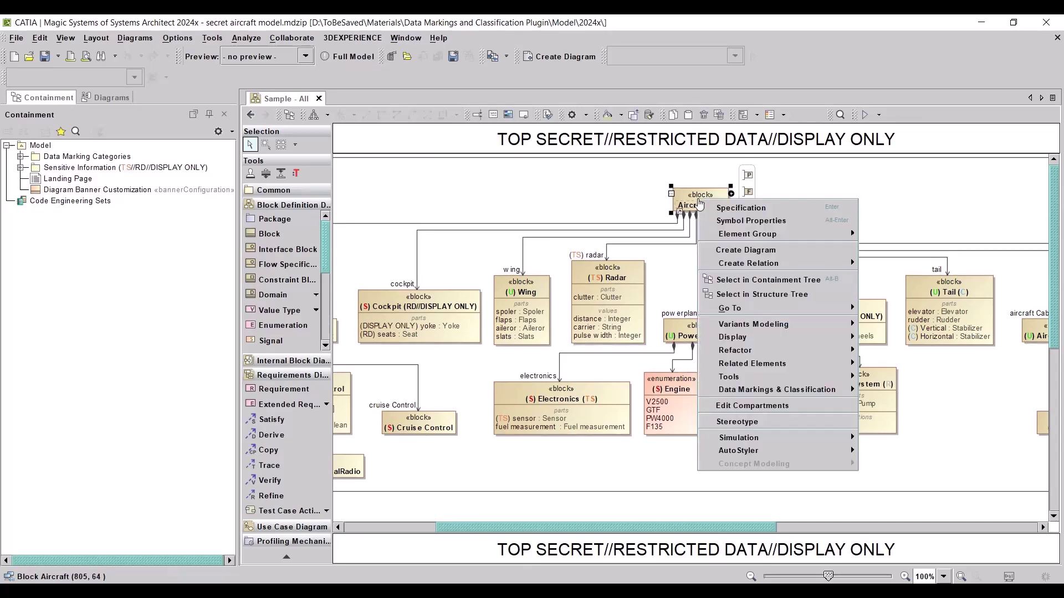
mouse_move(811, 391)
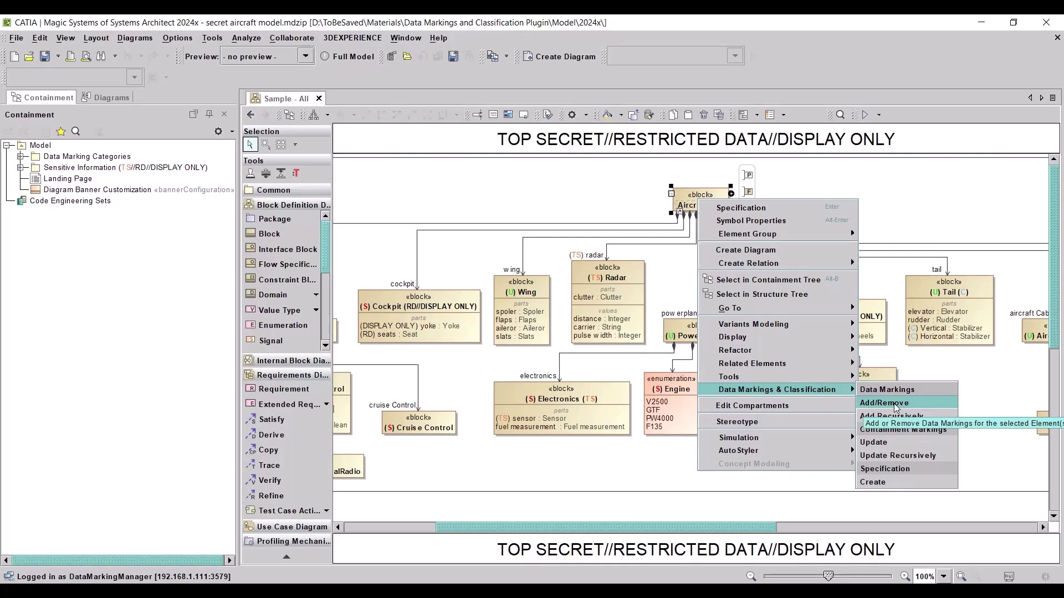
left_click(930, 402)
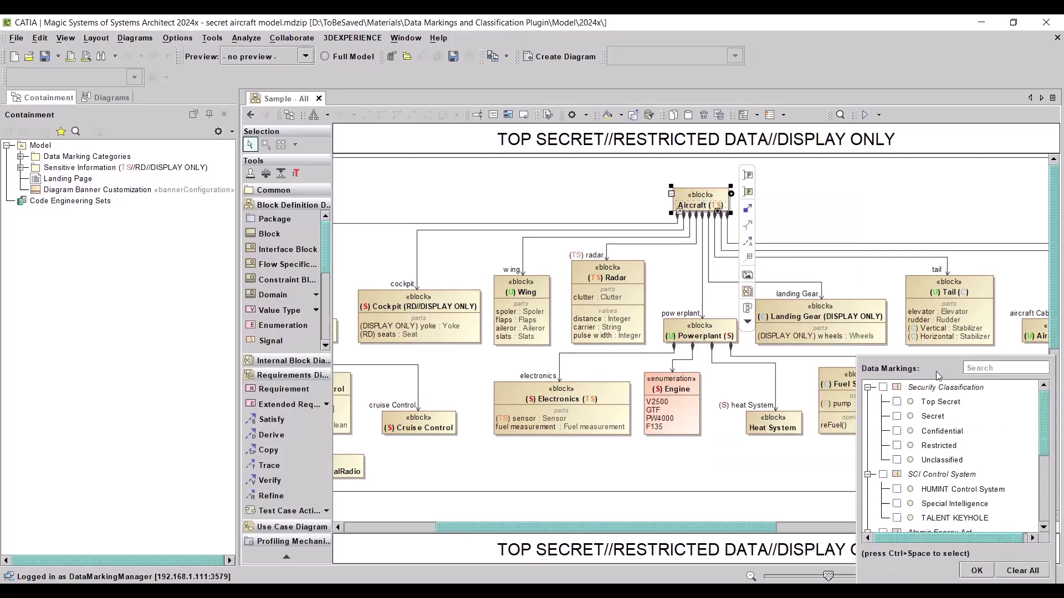
left_click_drag(921, 359, 750, 297)
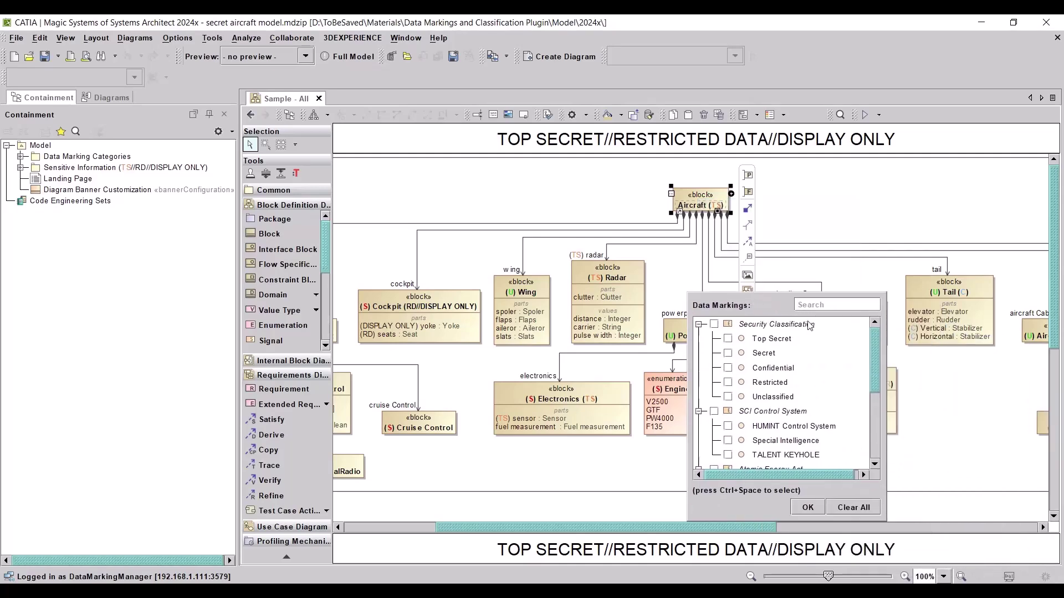
left_click(729, 339)
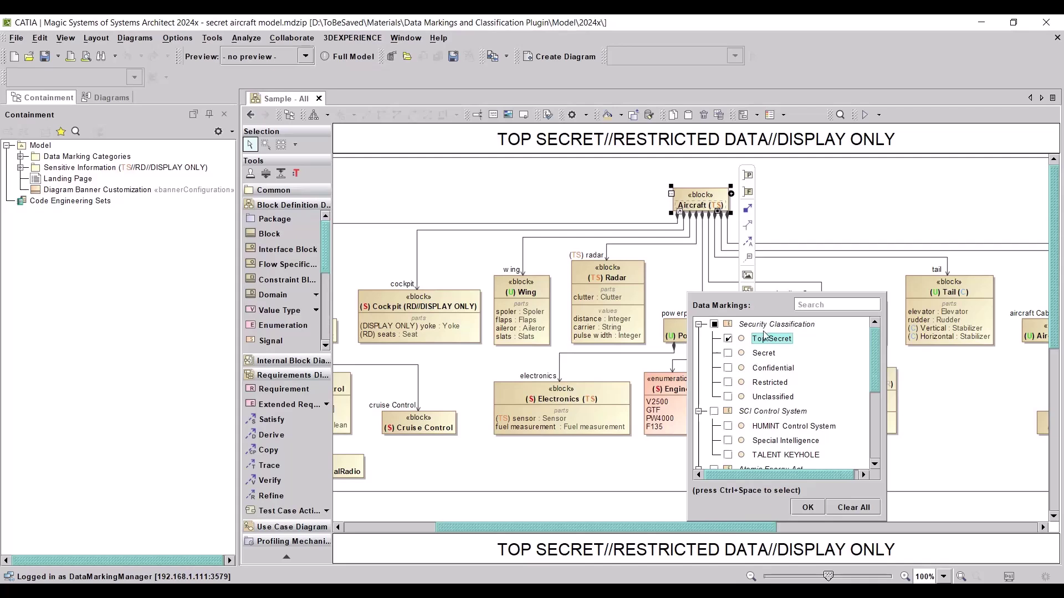
left_click(743, 358)
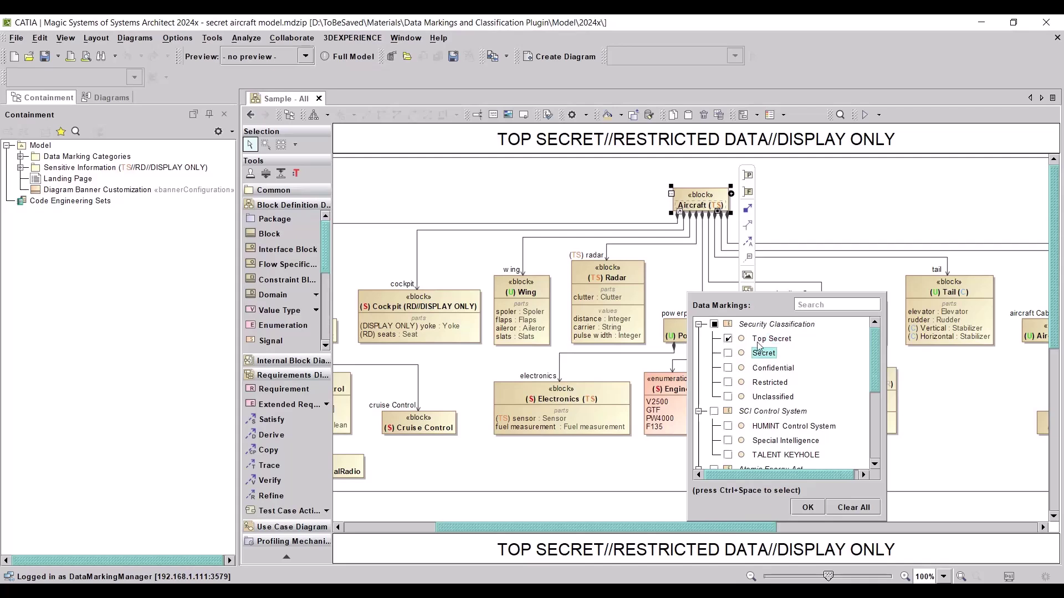
left_click(817, 507)
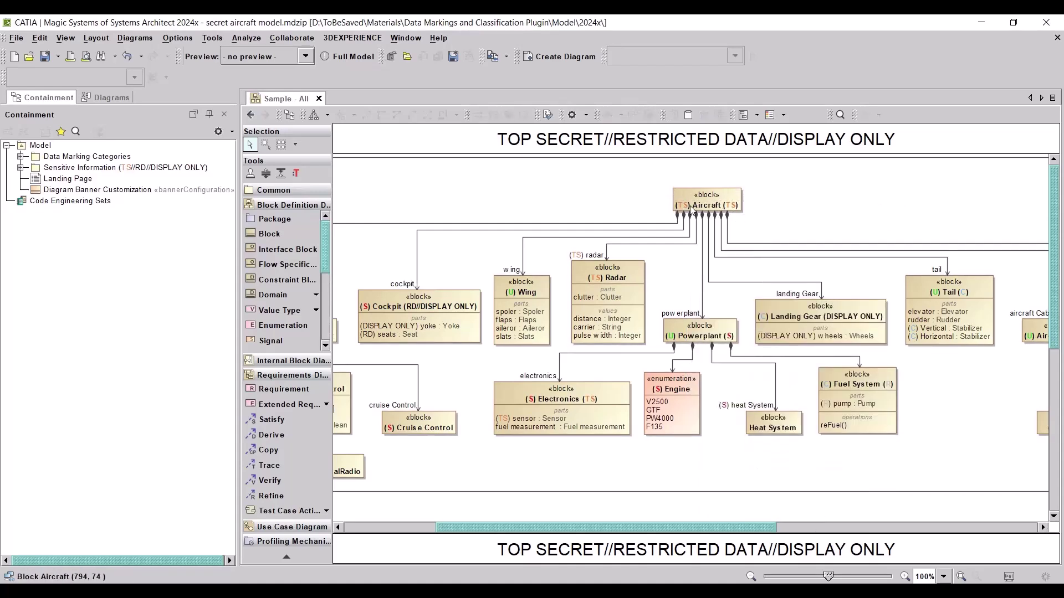
left_click(726, 205)
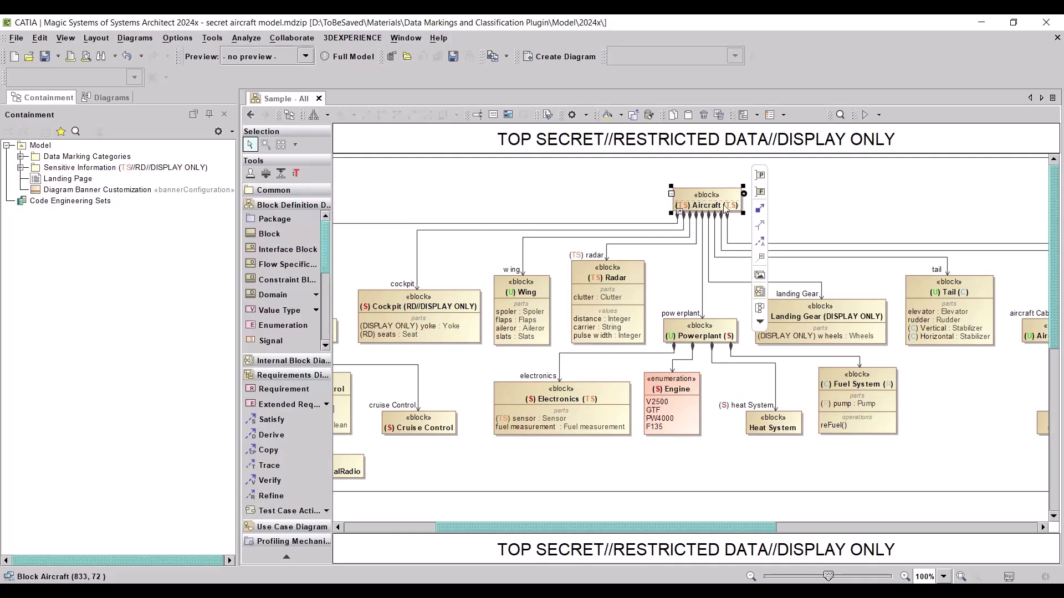
left_click(870, 210)
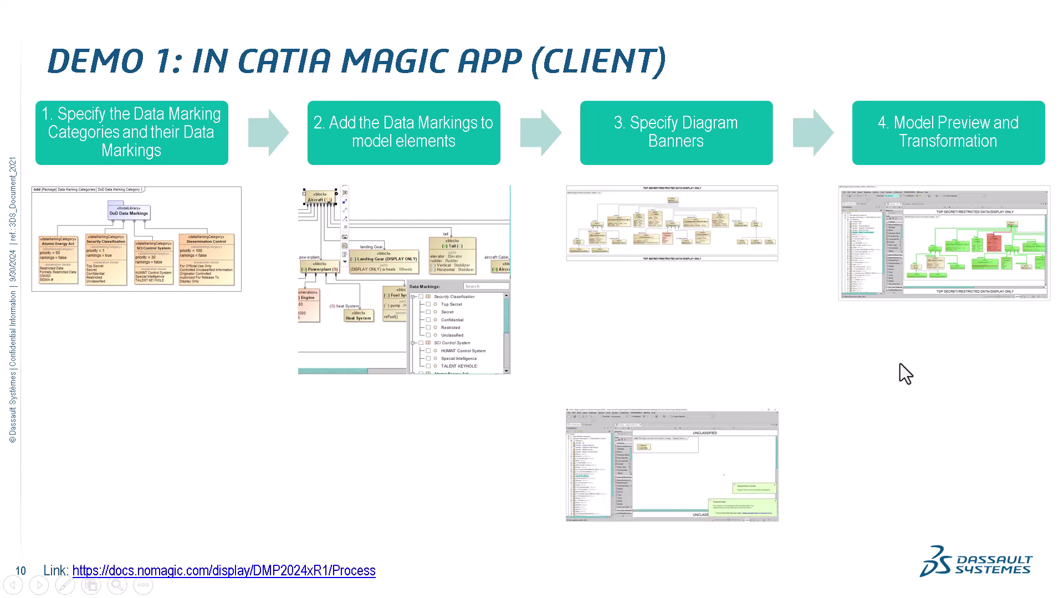
key("Right")
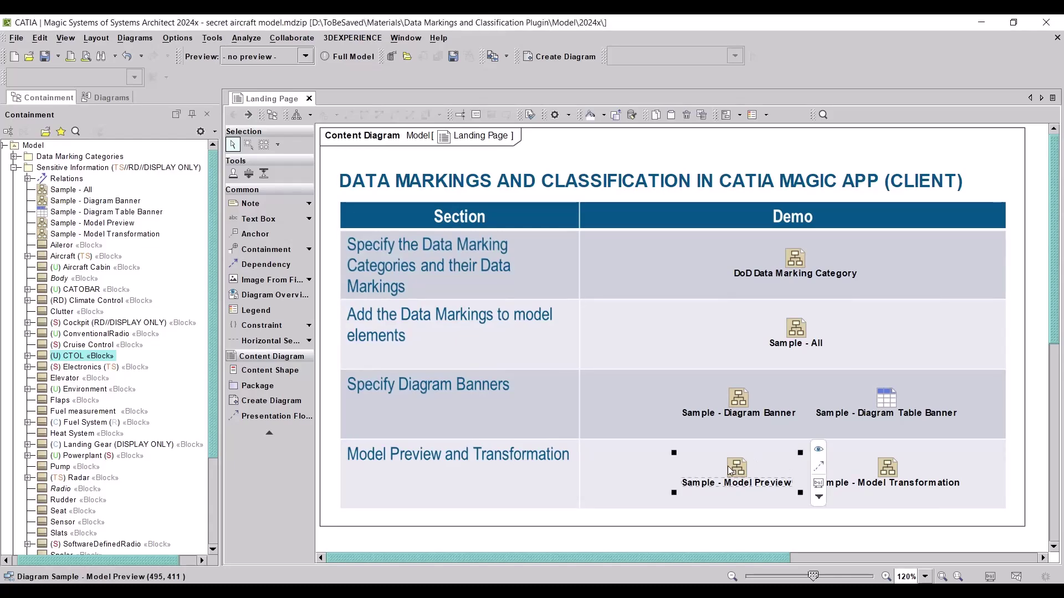
- View the Sample - Model Preview diagram from the landing page and return to the landing page
double_click(742, 472)
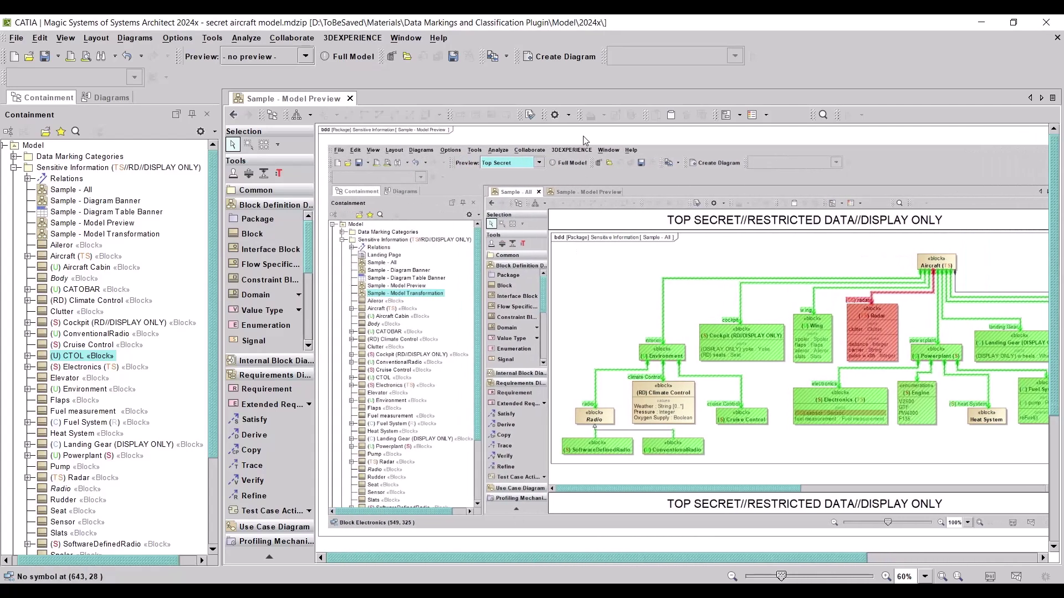
left_click(233, 114)
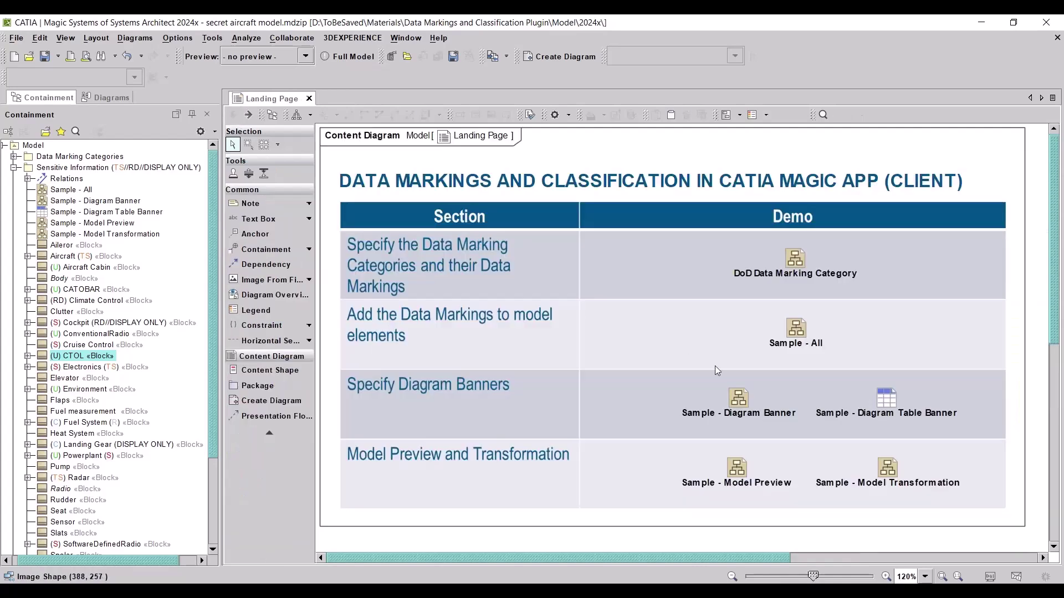
- Open the Sample - All diagram from the landing page and apply the Top Secret model preview
left_click(806, 329)
double_click(806, 329)
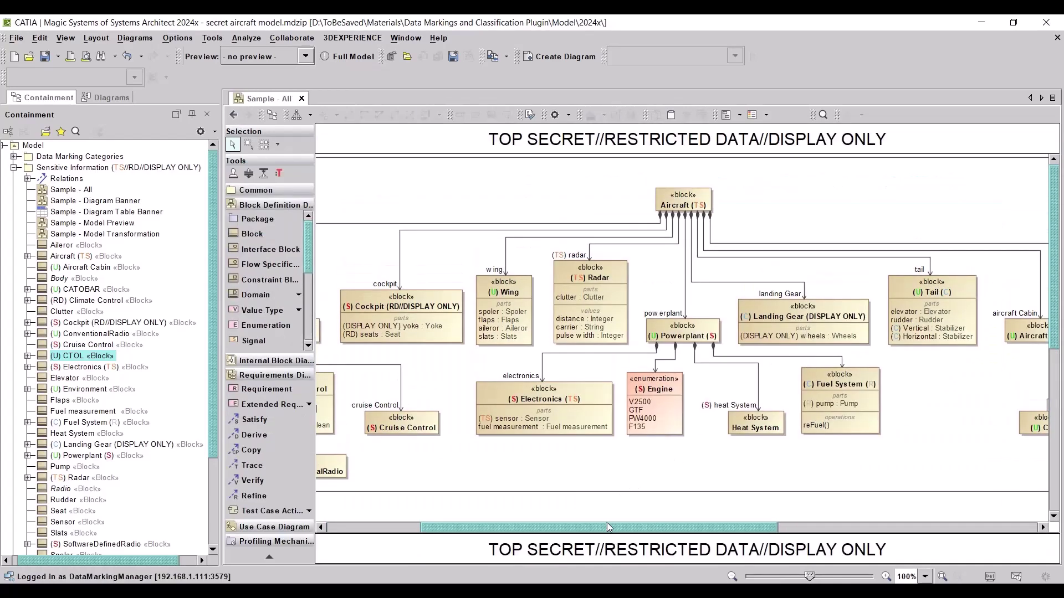
mouse_move(607, 526)
left_mouse_down()
mouse_move(487, 536)
mouse_move(737, 535)
mouse_move(599, 538)
left_mouse_up()
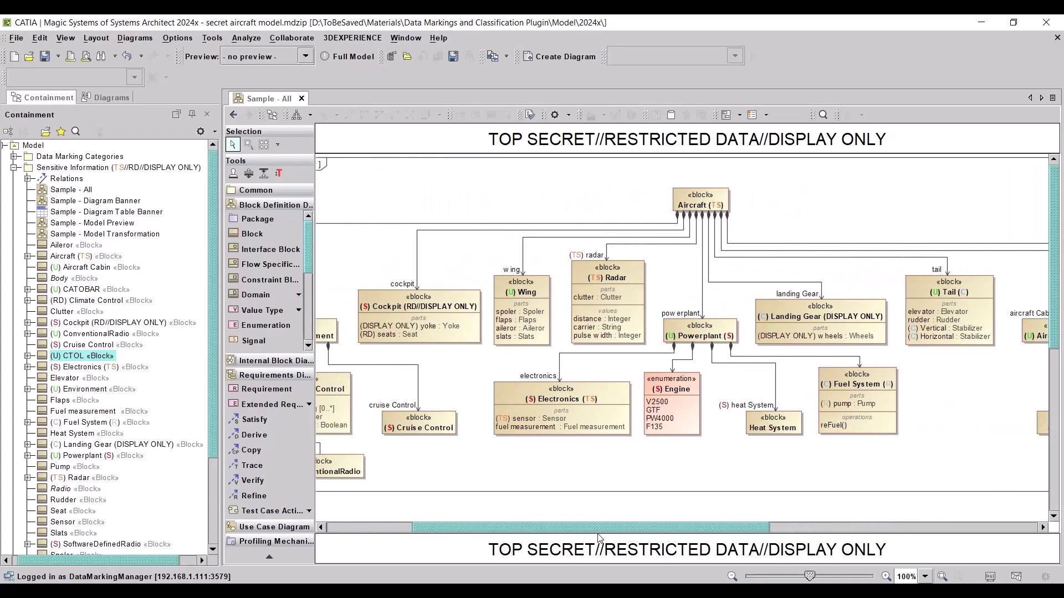
left_click(305, 58)
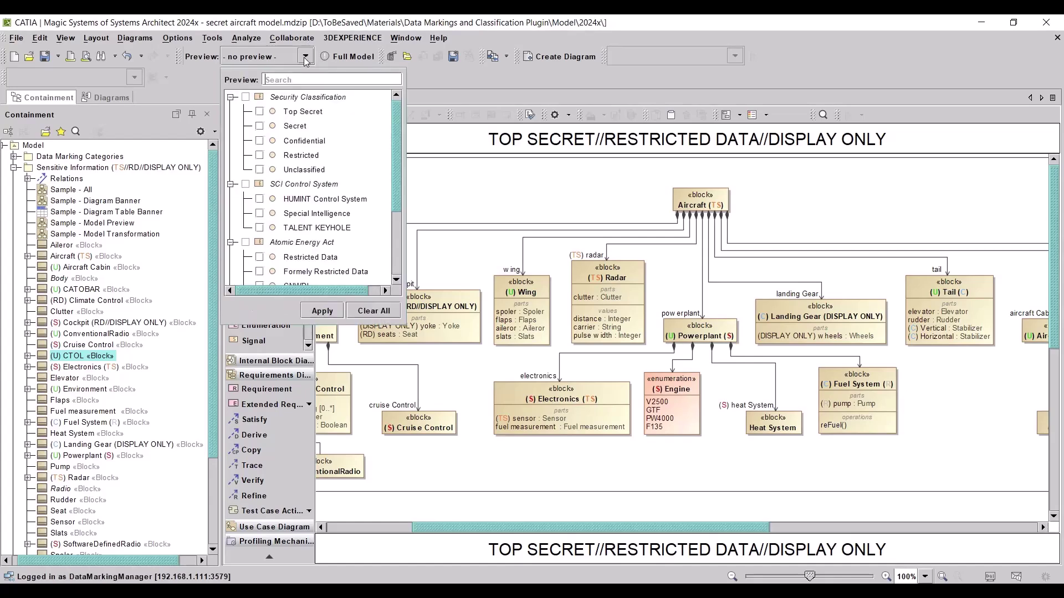
left_click(259, 111)
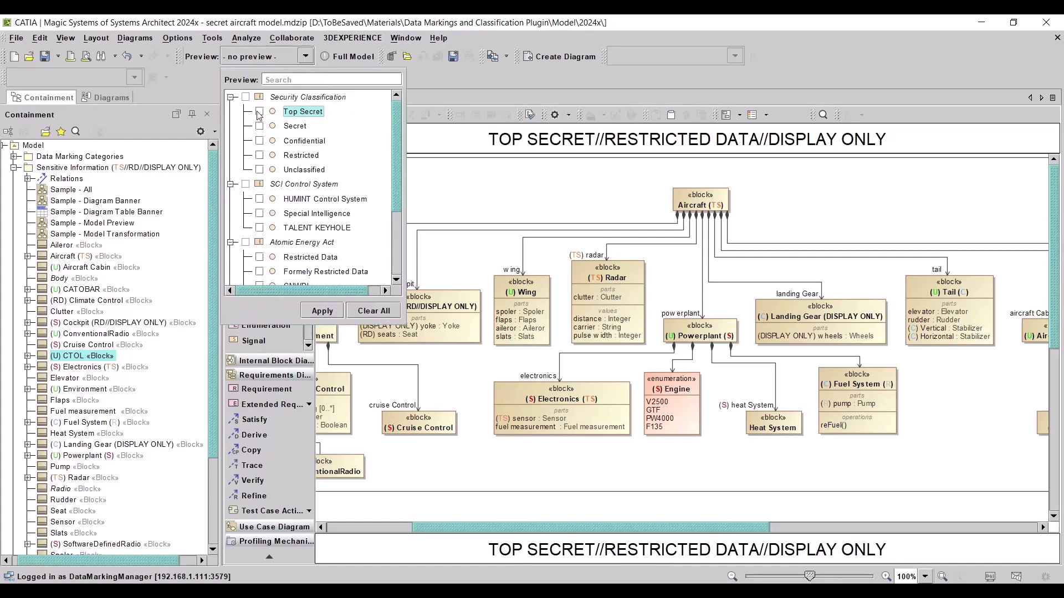
left_click(327, 312)
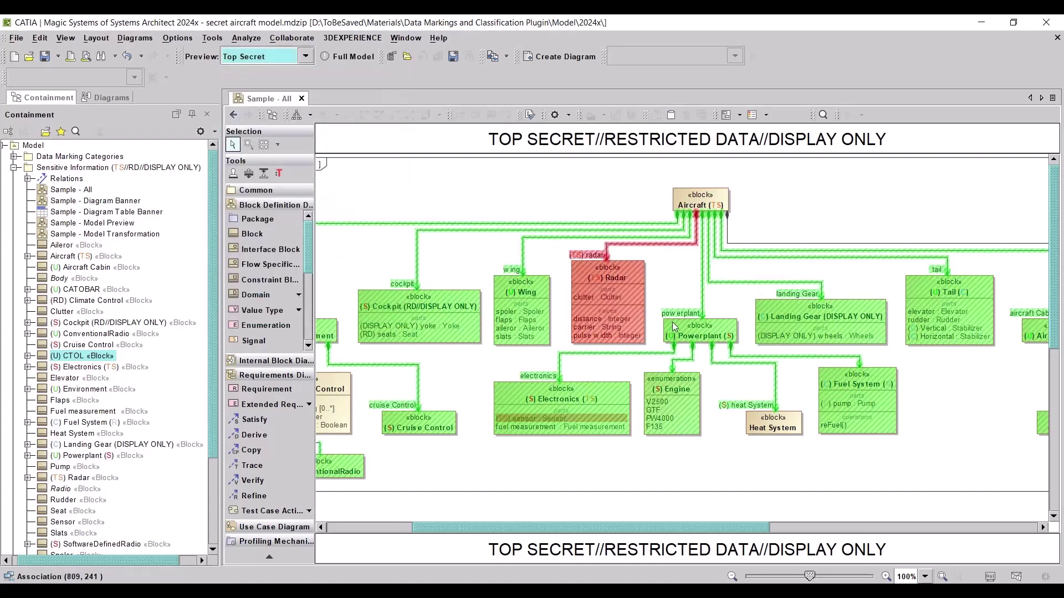
- Check the data markings assigned to the Radar block and close the list without changing them
left_click(639, 287)
scroll(626, 297, "up", 3)
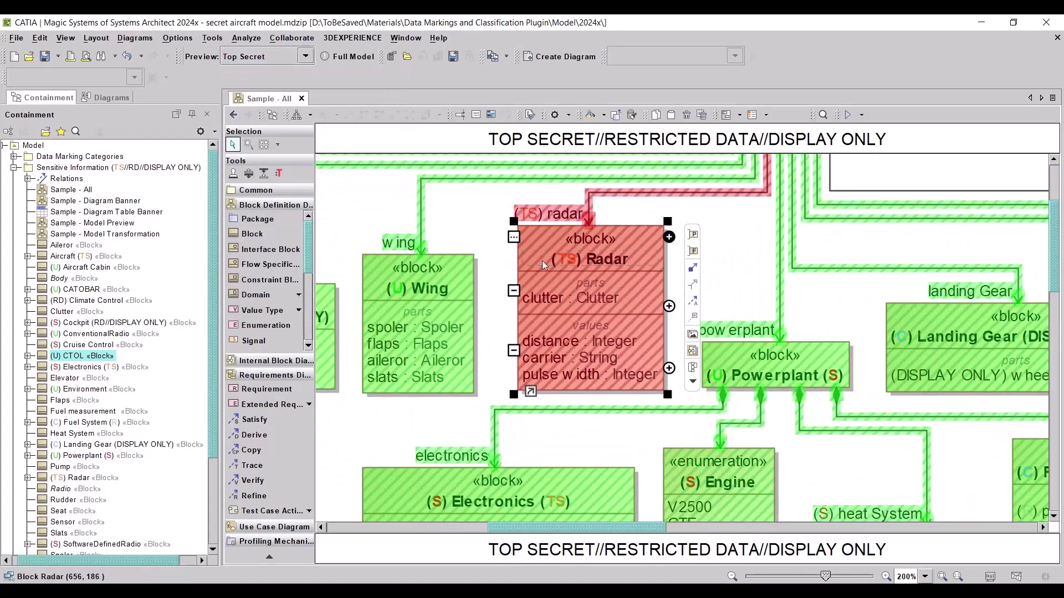
right_click(631, 236)
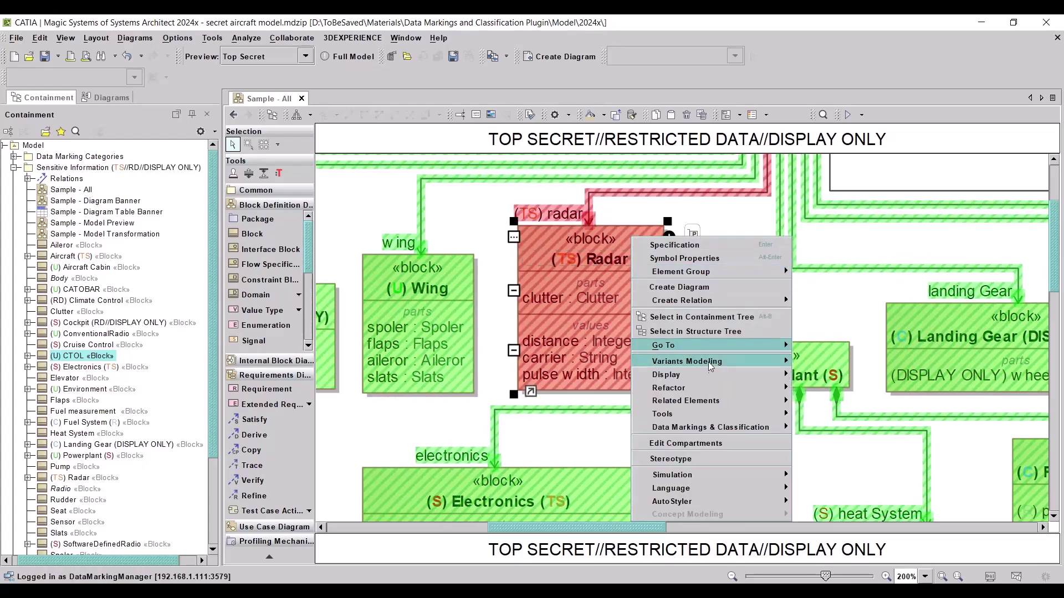
mouse_move(710, 428)
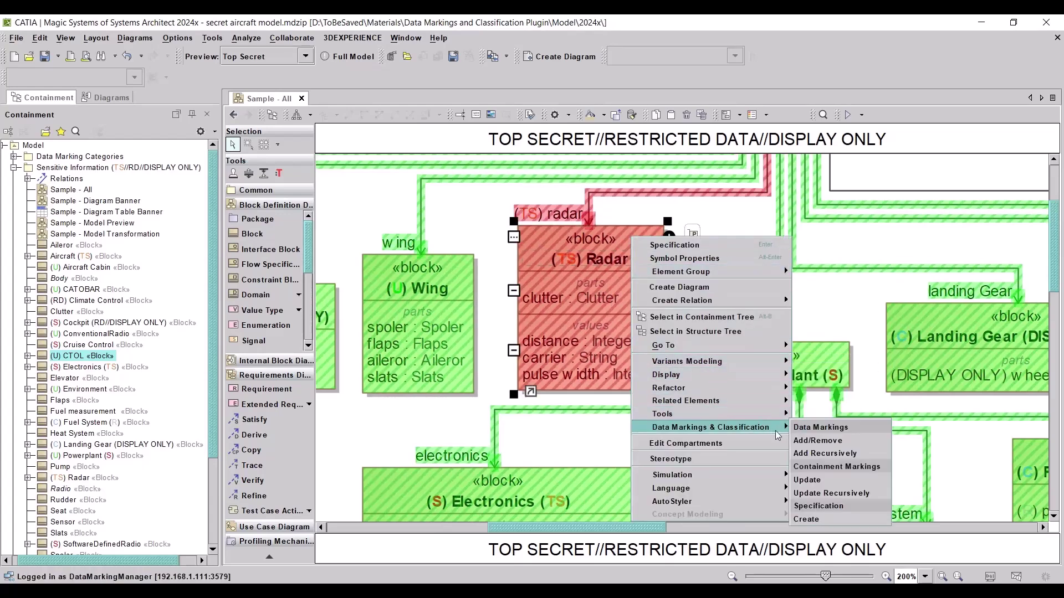
left_click(810, 439)
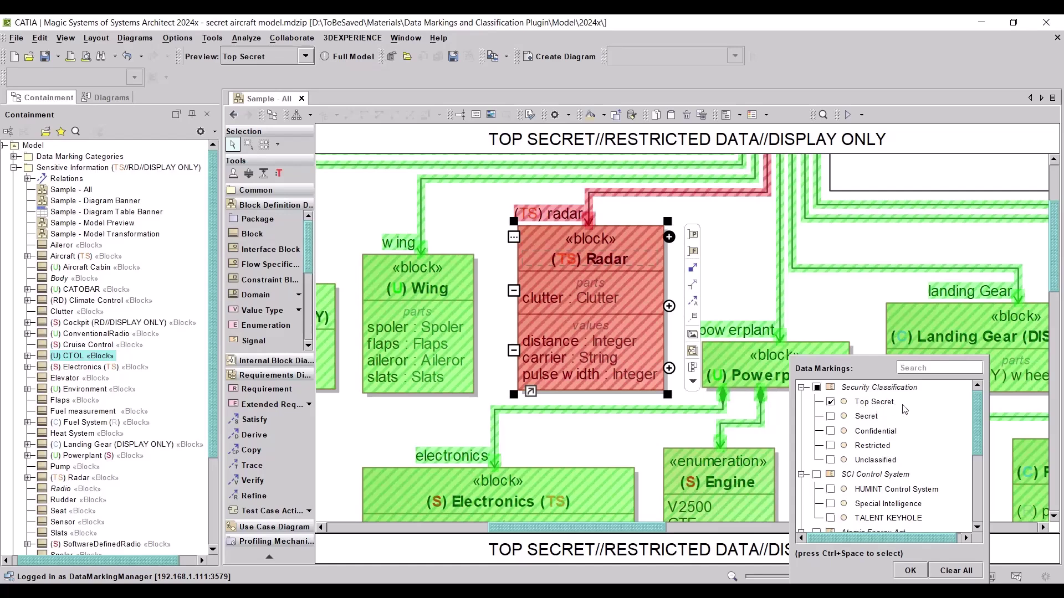
left_click(720, 255)
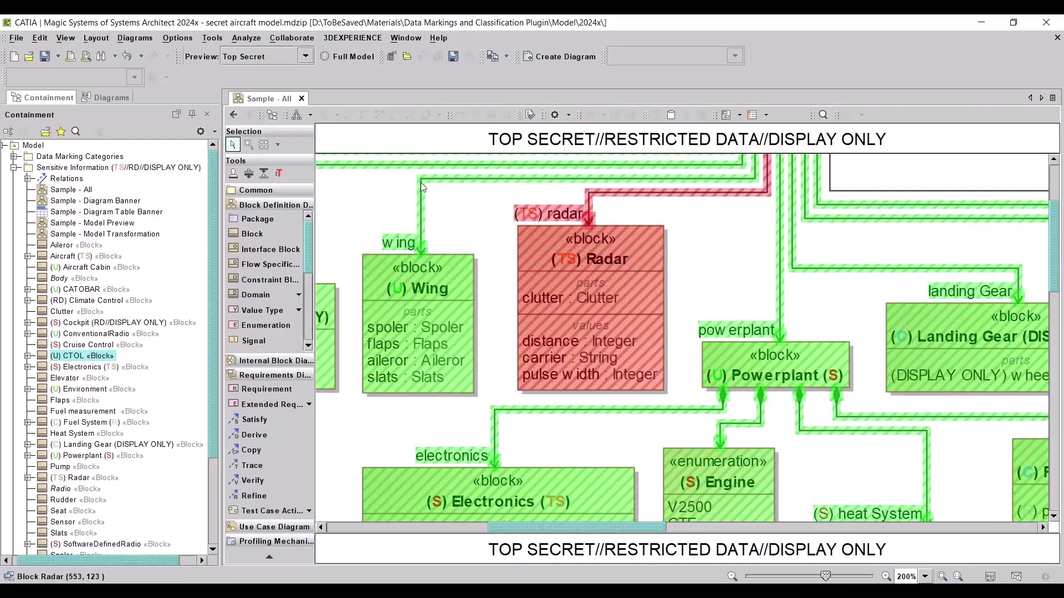
- Clear the Top Secret model preview while the Sample - All diagram is open
scroll(469, 229, "down", 3)
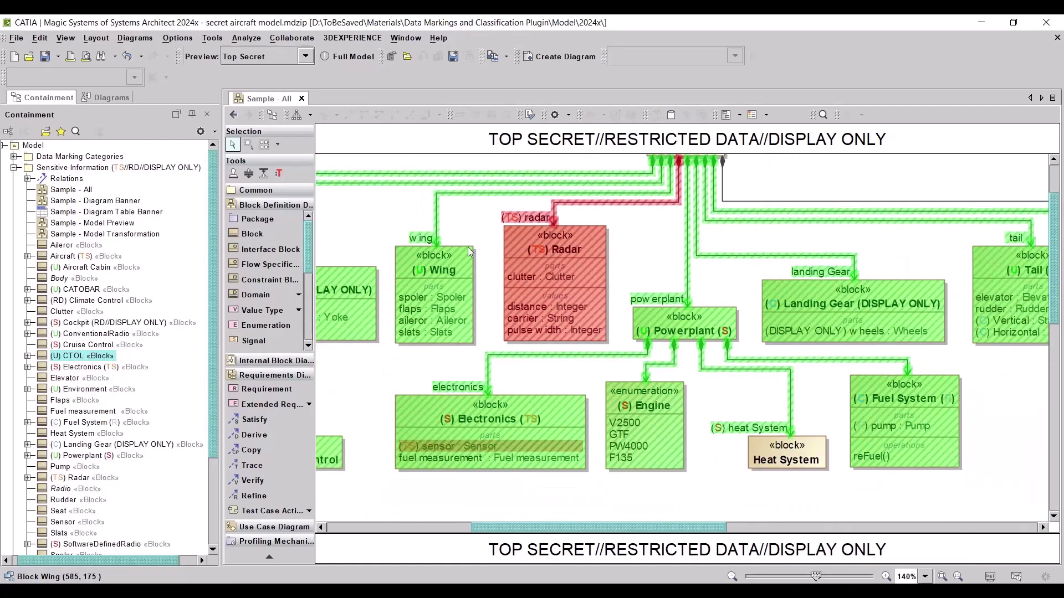
scroll(554, 400, "down", 1)
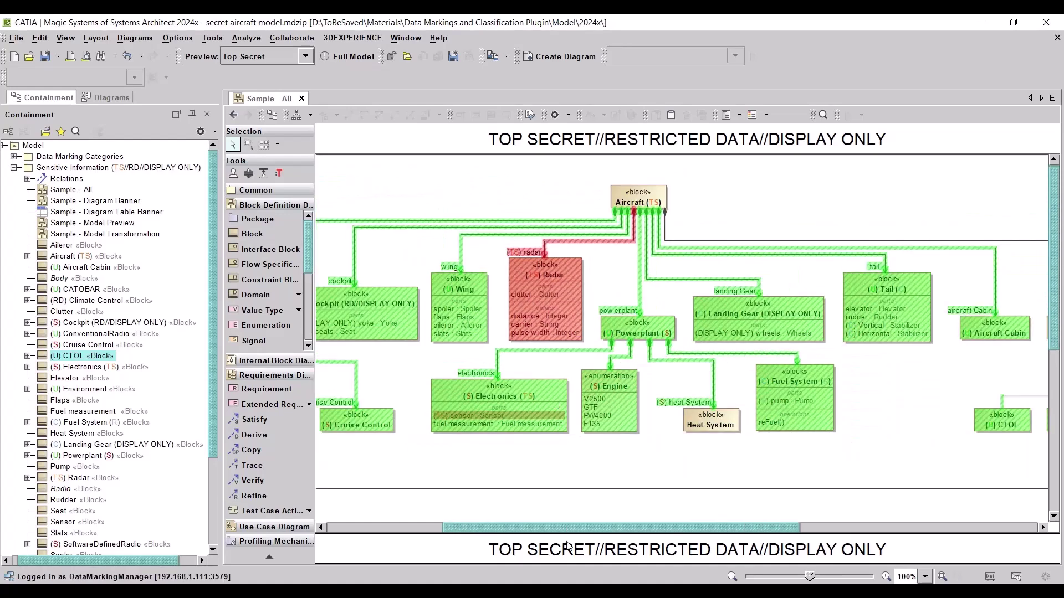
left_click_drag(554, 533, 529, 533)
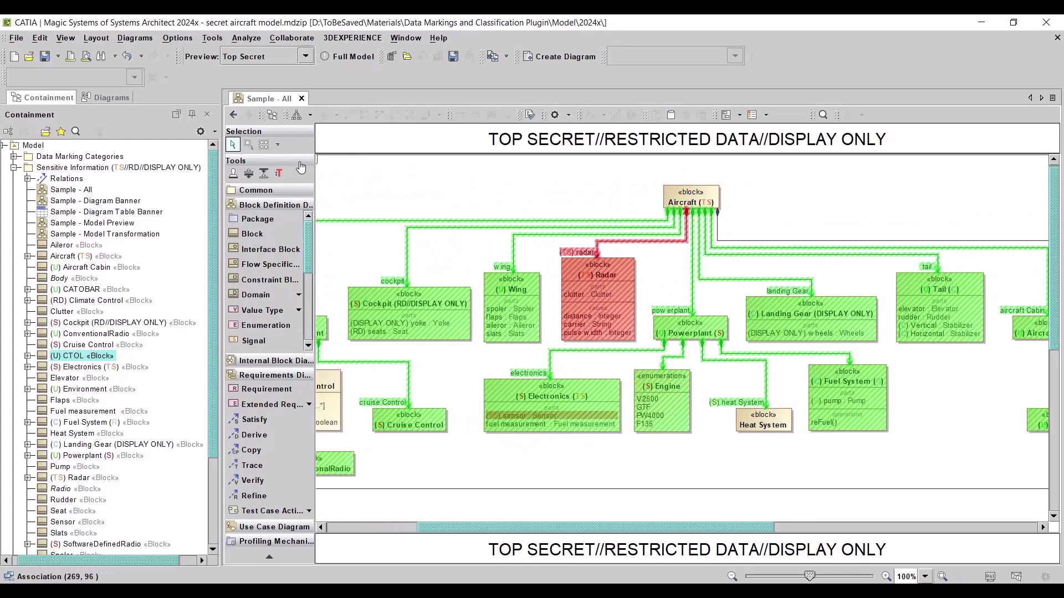
left_click(305, 58)
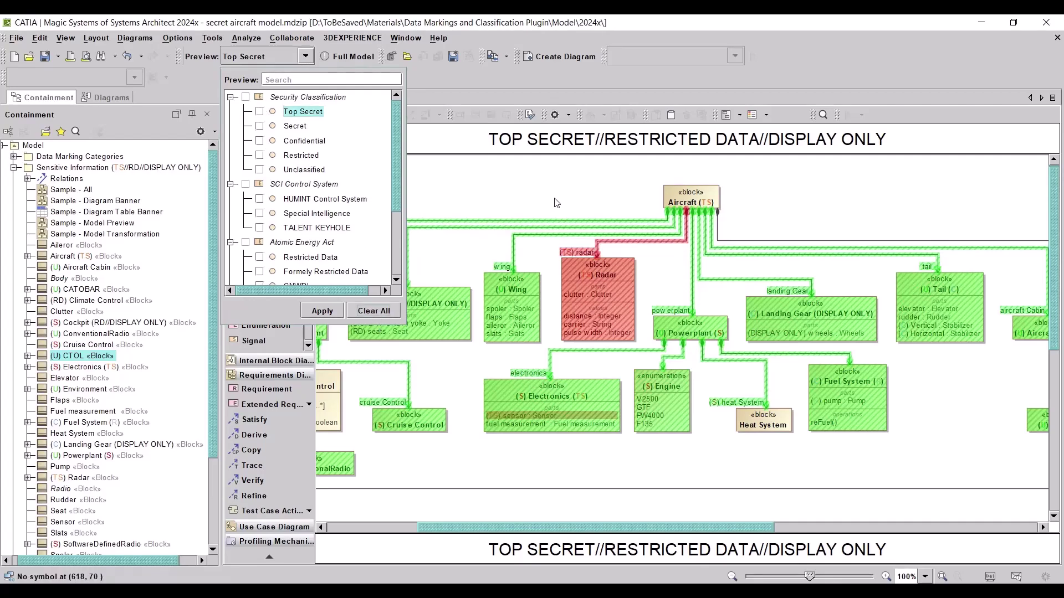
left_click(373, 311)
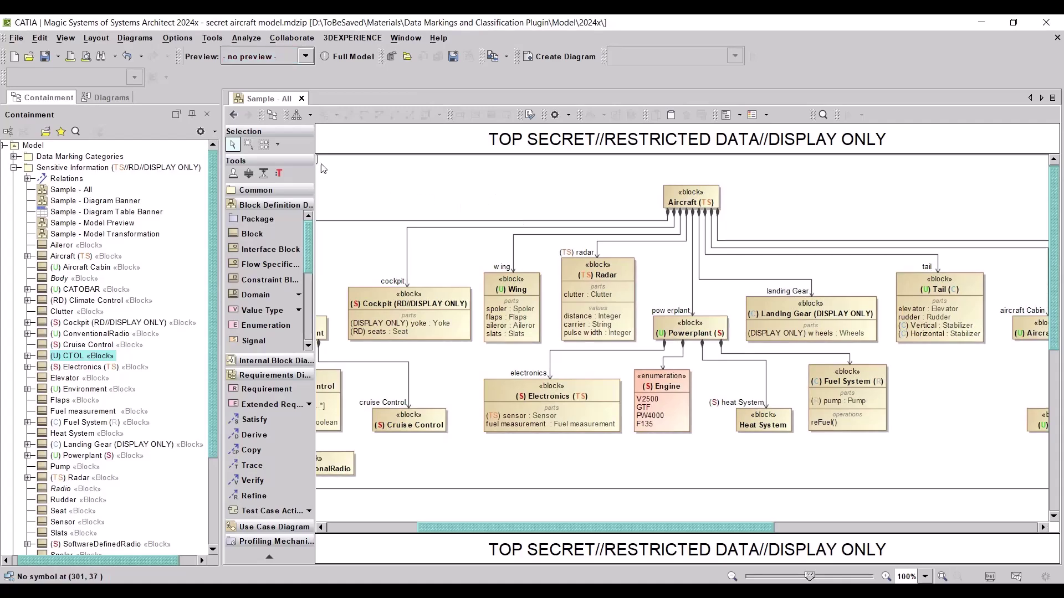
- Start a model transformation of the Sensitive Element Redaction type
left_click(221, 37)
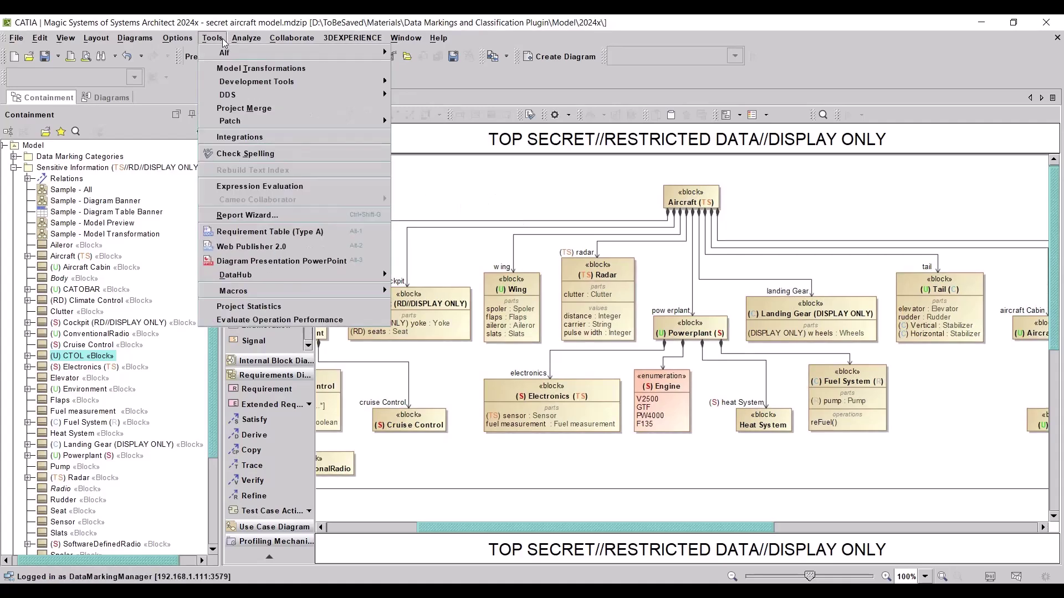
left_click(222, 73)
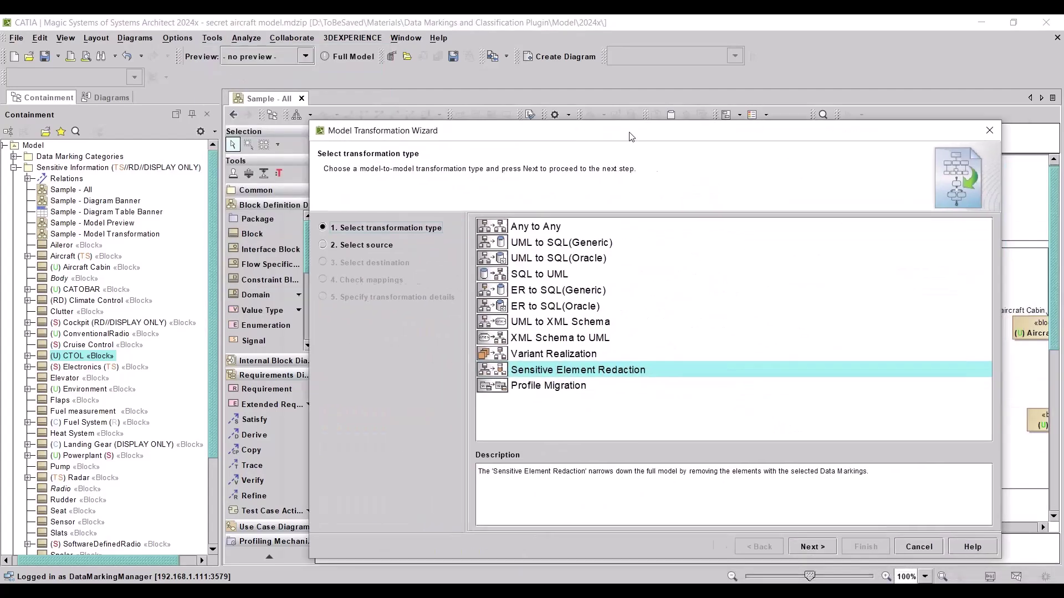
left_click(511, 338)
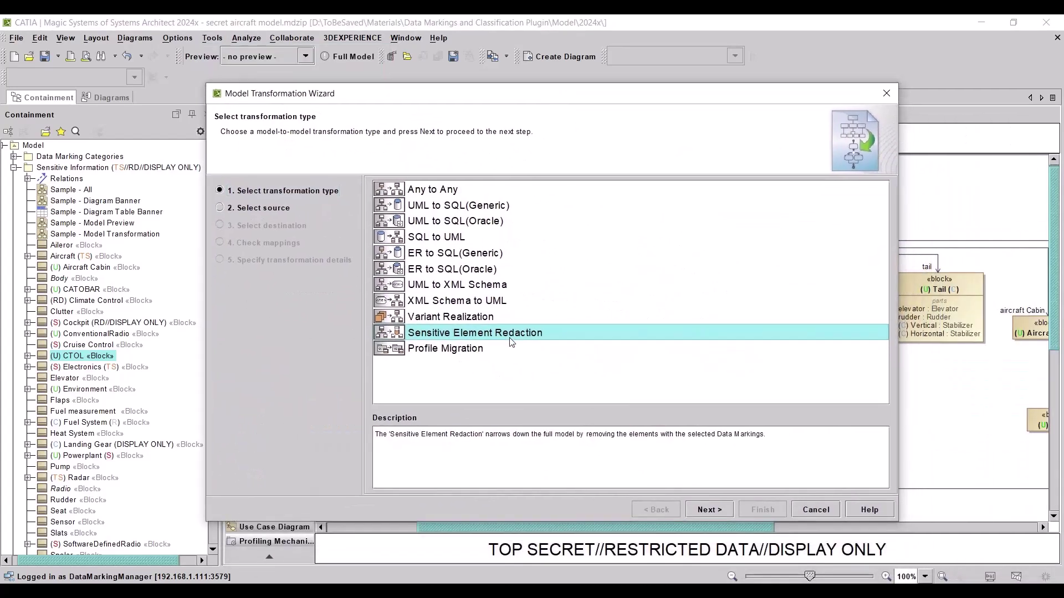
left_click(707, 511)
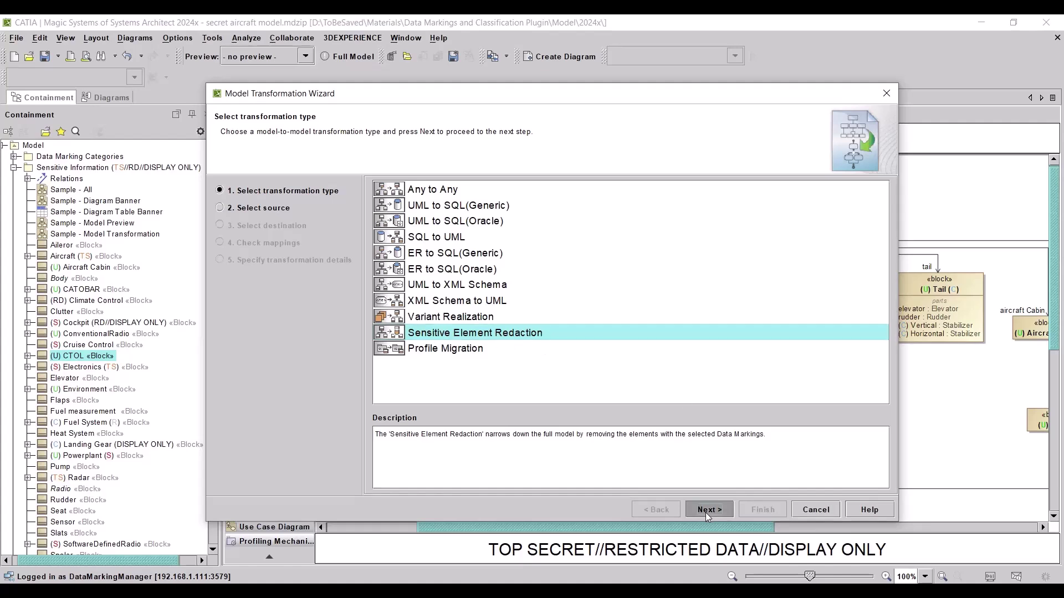
- Replace the CTOL block with the Sensitive Information package as the transformation source and proceed to the transformation details
left_click(797, 220)
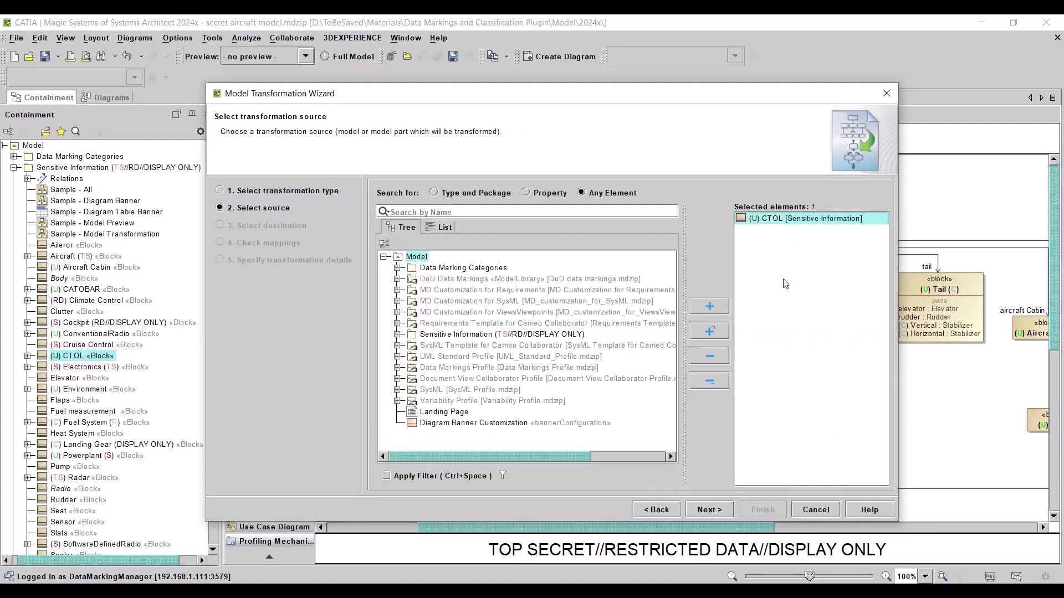
left_click(709, 357)
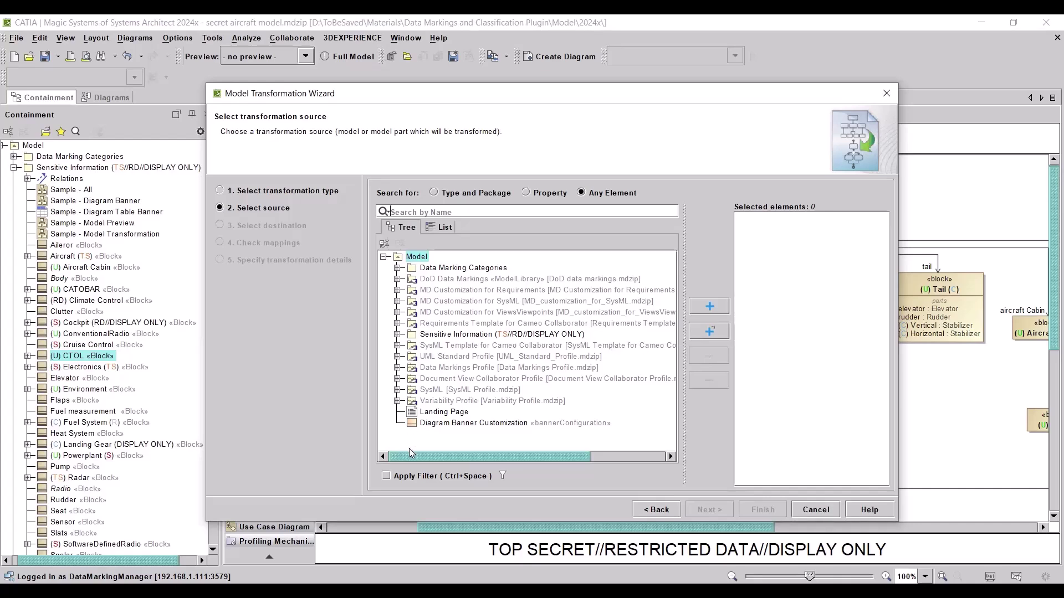
left_click(398, 335)
left_click(459, 334)
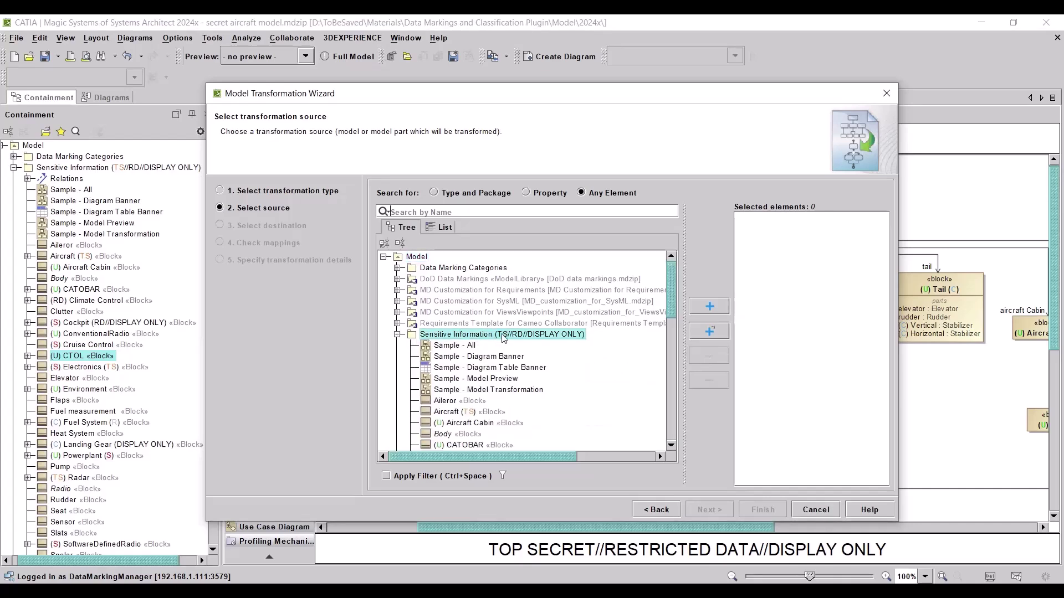
left_click(710, 307)
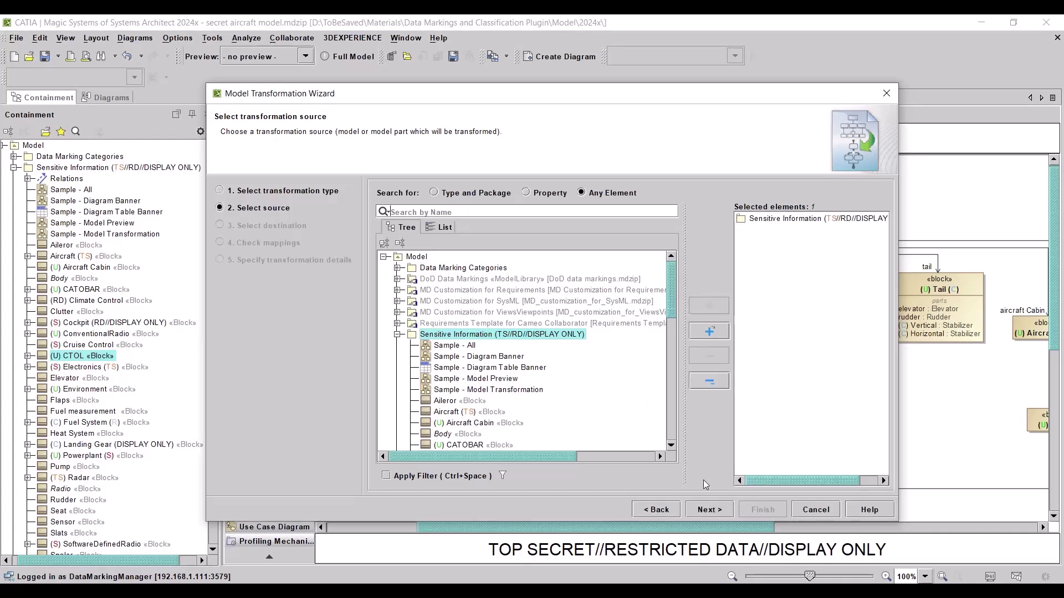
left_click(707, 510)
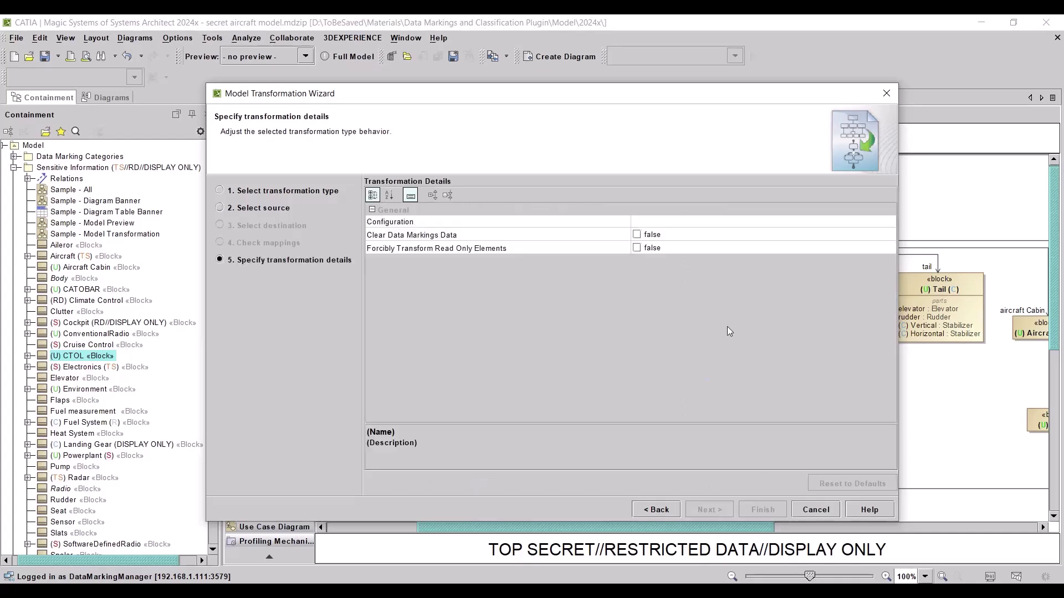
- Set the redaction configuration to the Top Secret data marking and run the transformation
left_click(652, 222)
left_click(889, 222)
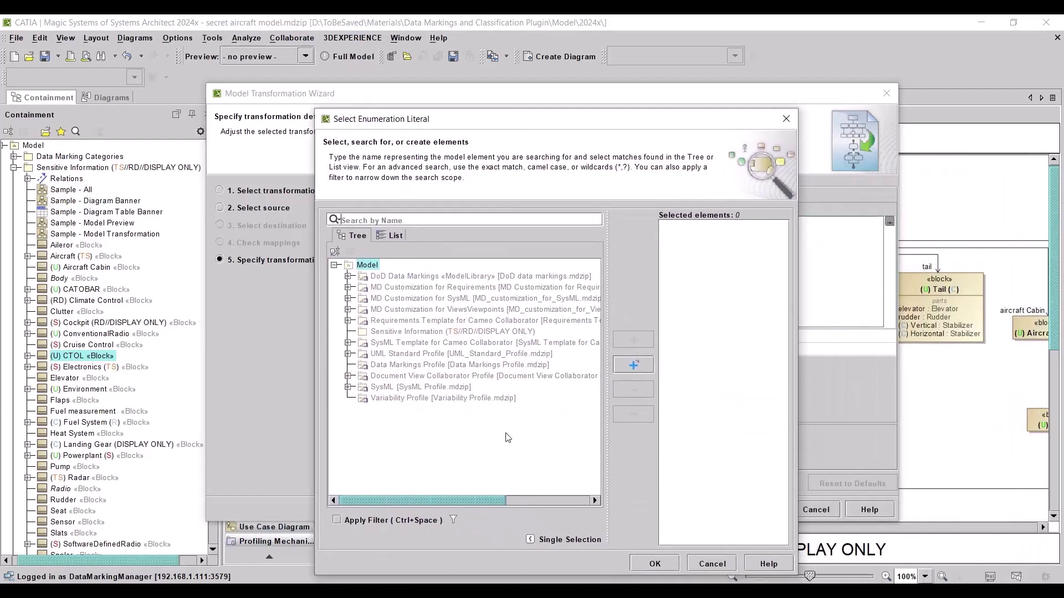
left_click(382, 237)
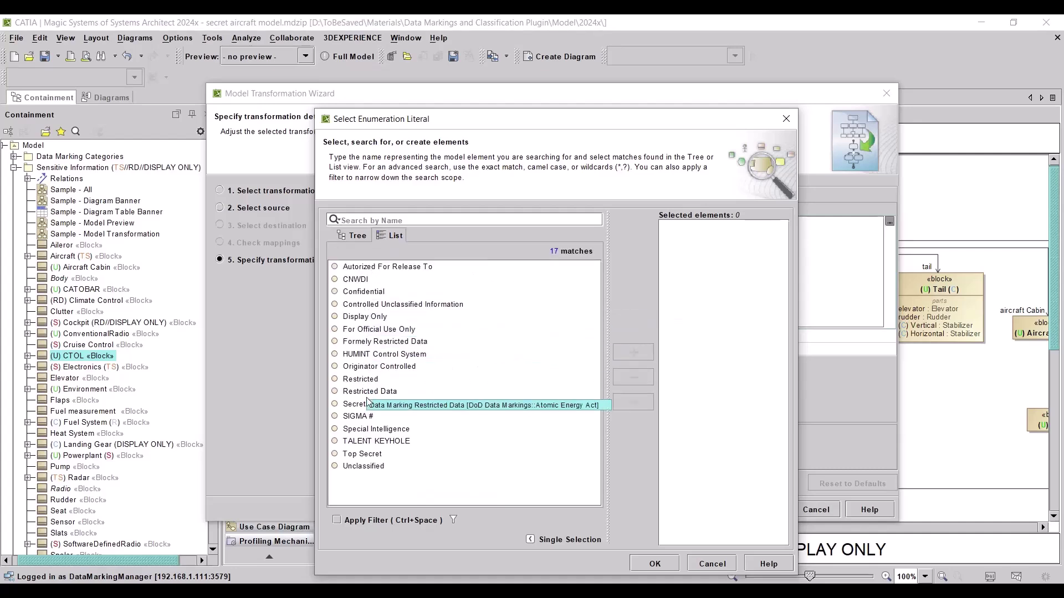
left_click(478, 453)
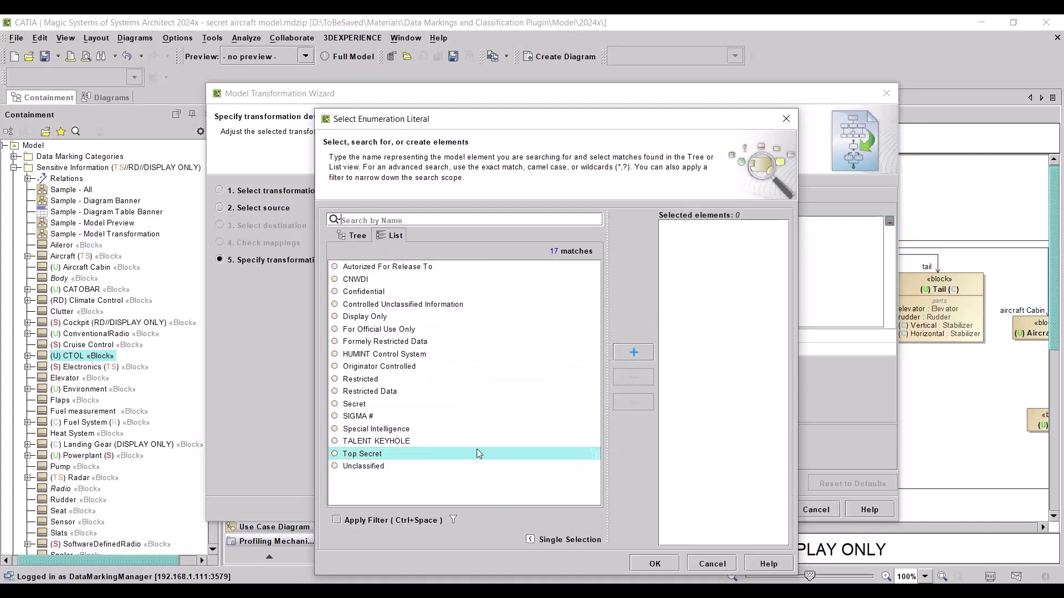
left_click(649, 354)
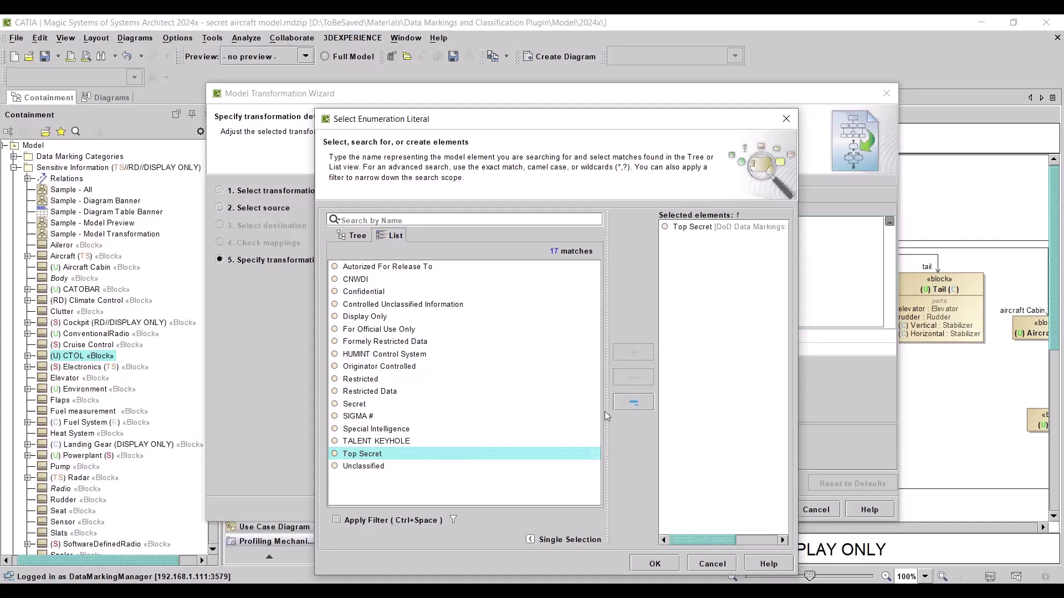
left_click(655, 564)
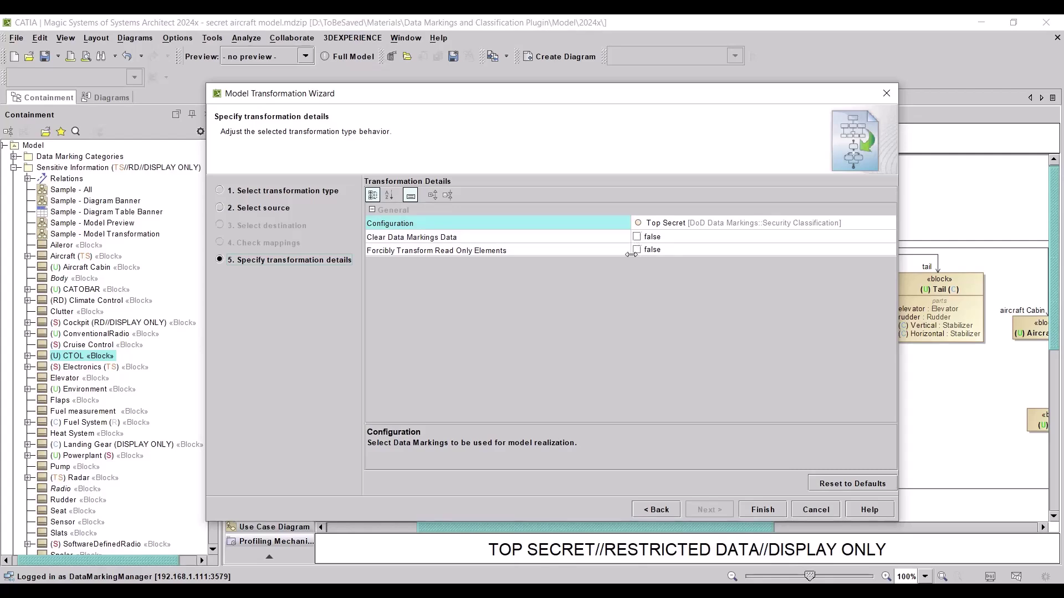
left_click(763, 509)
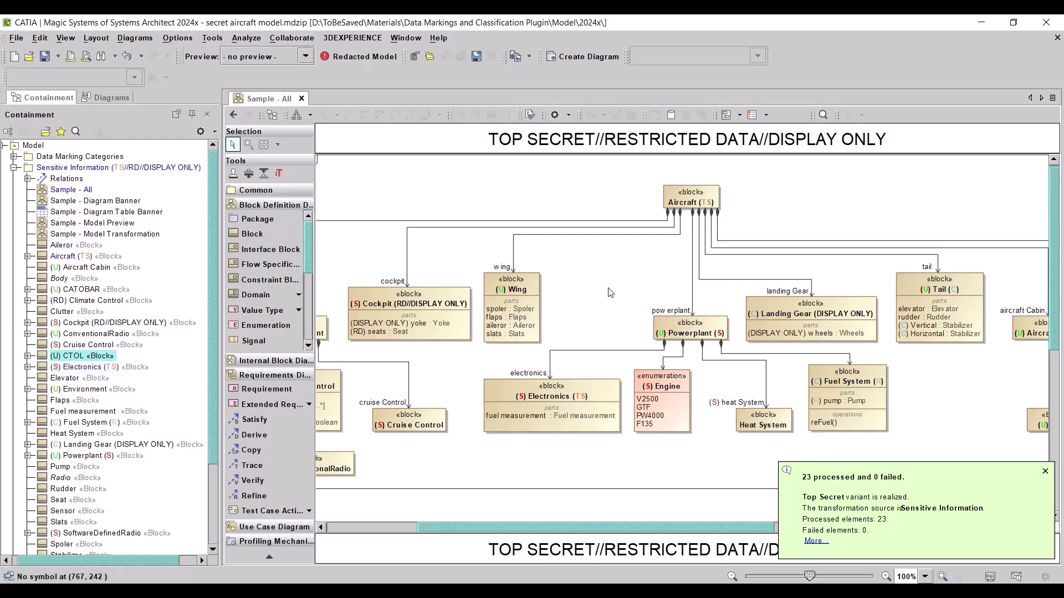
- Undo and redo the Top Secret redaction several times to compare the full model with the redacted one
key("ctrl+z")
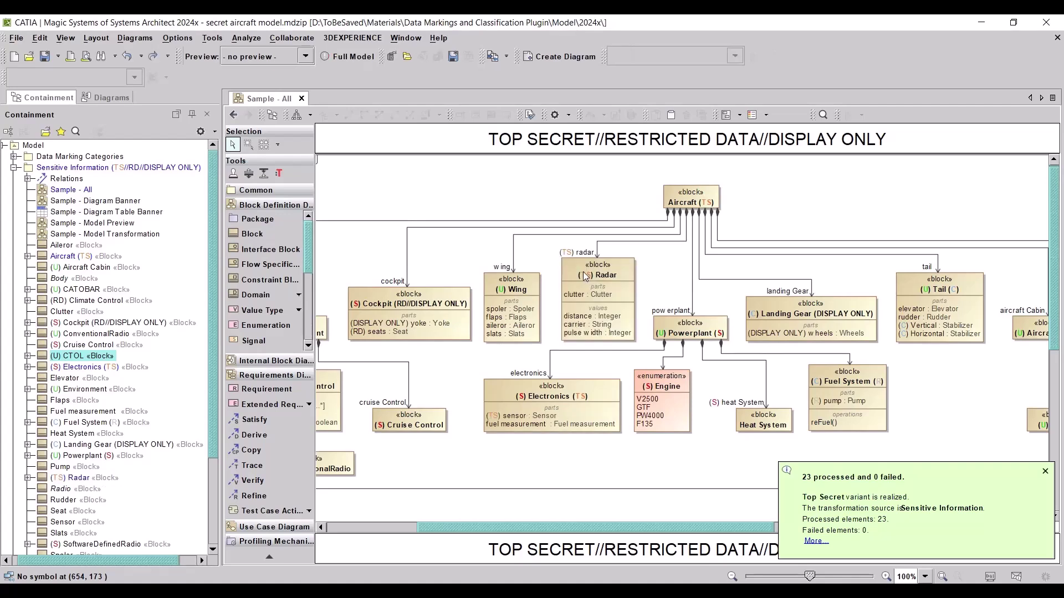
key("ctrl+y")
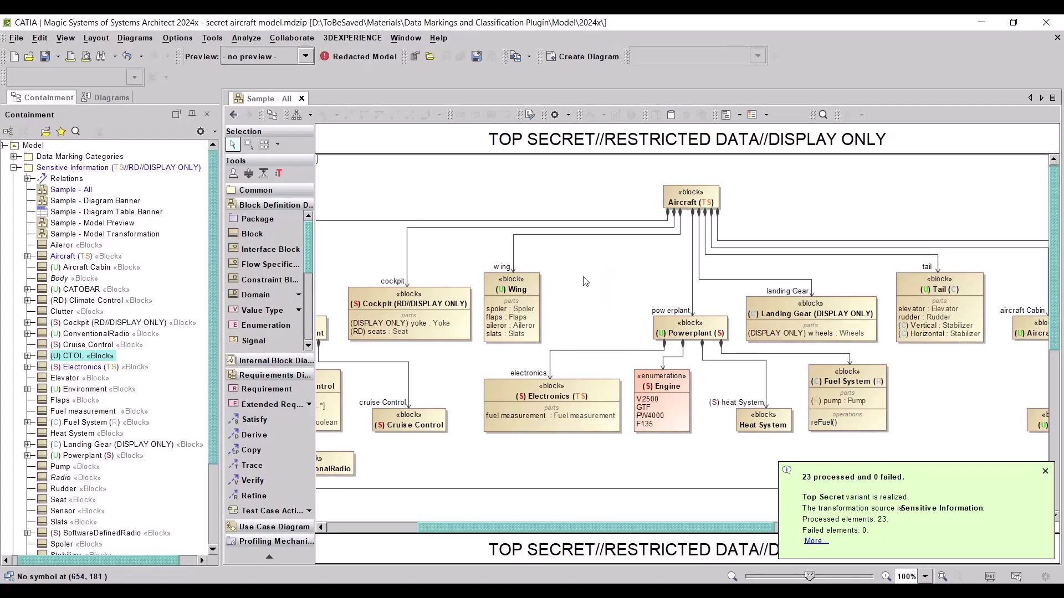
key("ctrl+z")
key("ctrl+y")
key("ctrl+z")
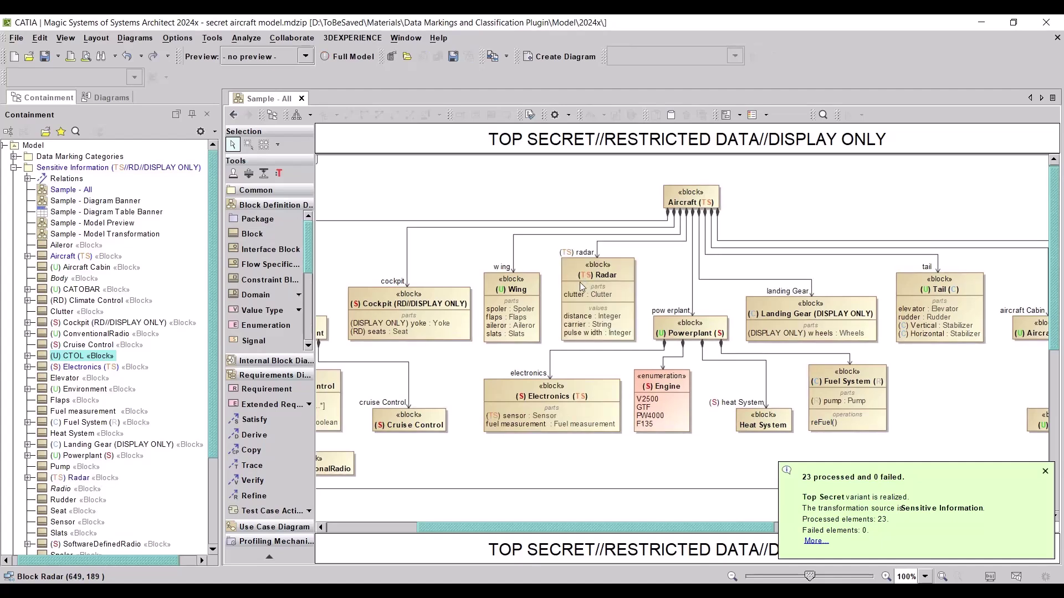
key("ctrl+y")
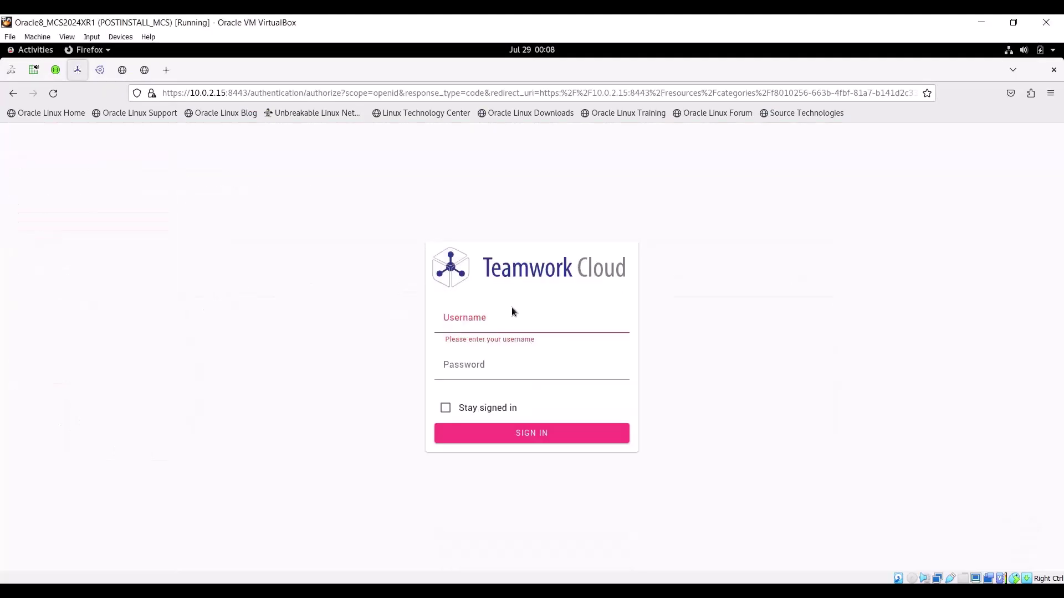
- Switch to Teamwork Cloud, sign in with the data marking manager's saved username and password, and open the server's Data markings settings
left_click(499, 319)
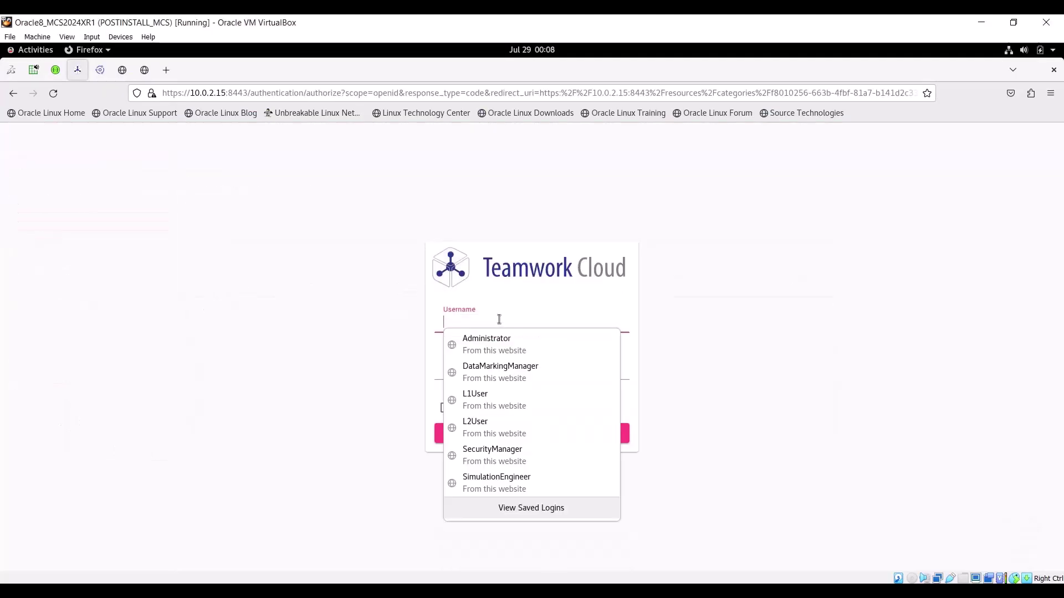
left_click(505, 370)
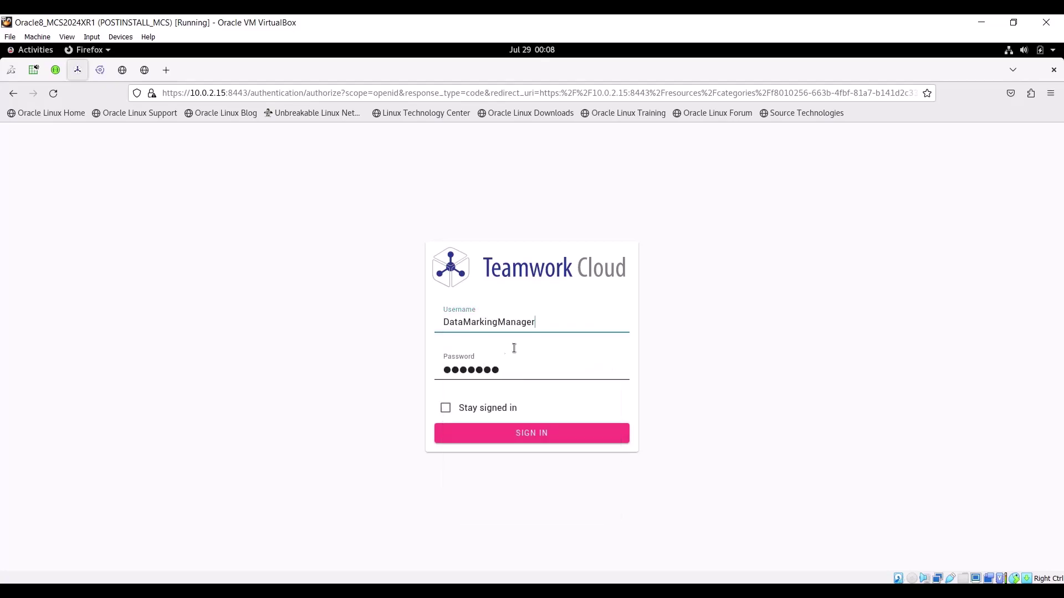
left_click(530, 440)
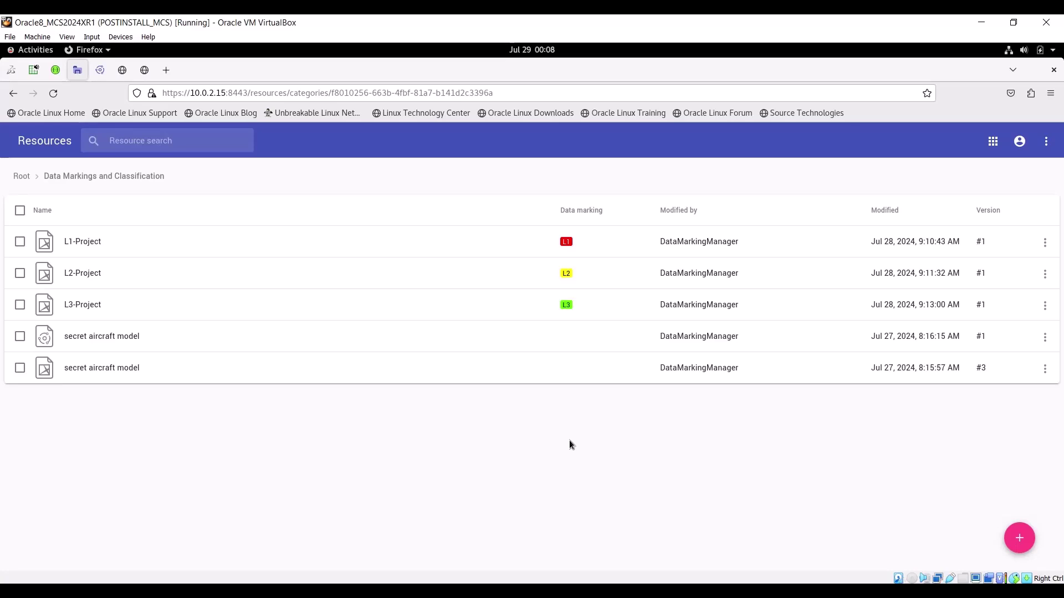
left_click(997, 144)
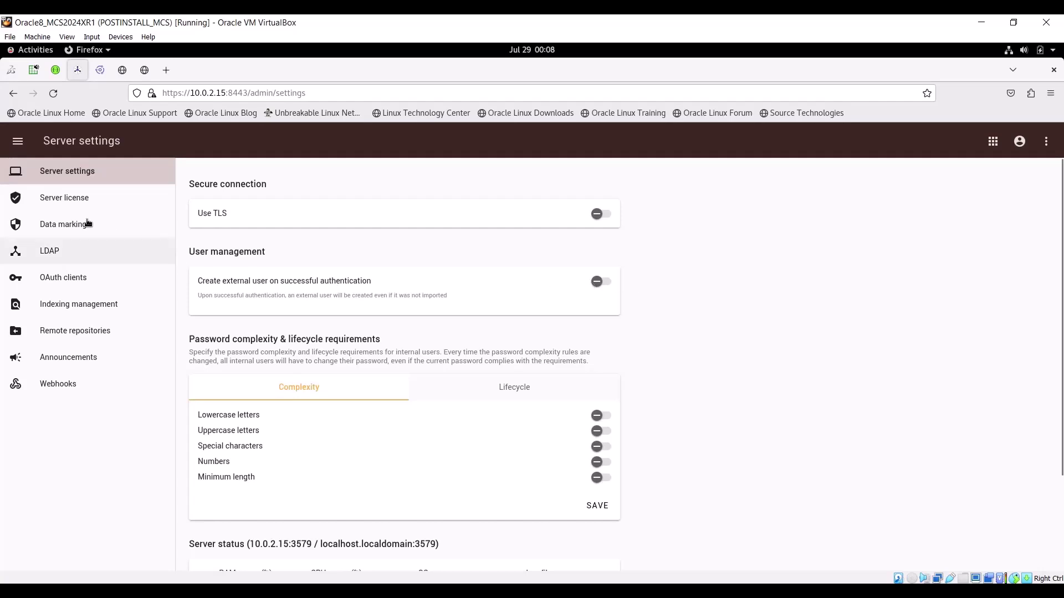
left_click(87, 222)
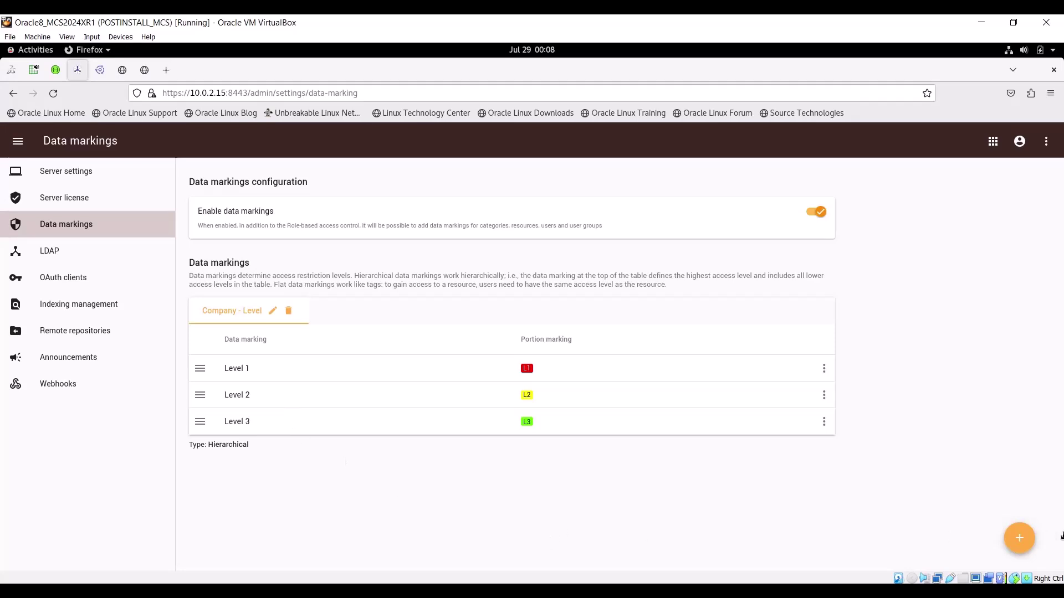
- Create a data marking group named Company 2 - Level with the Hierarchical type
left_click(1026, 540)
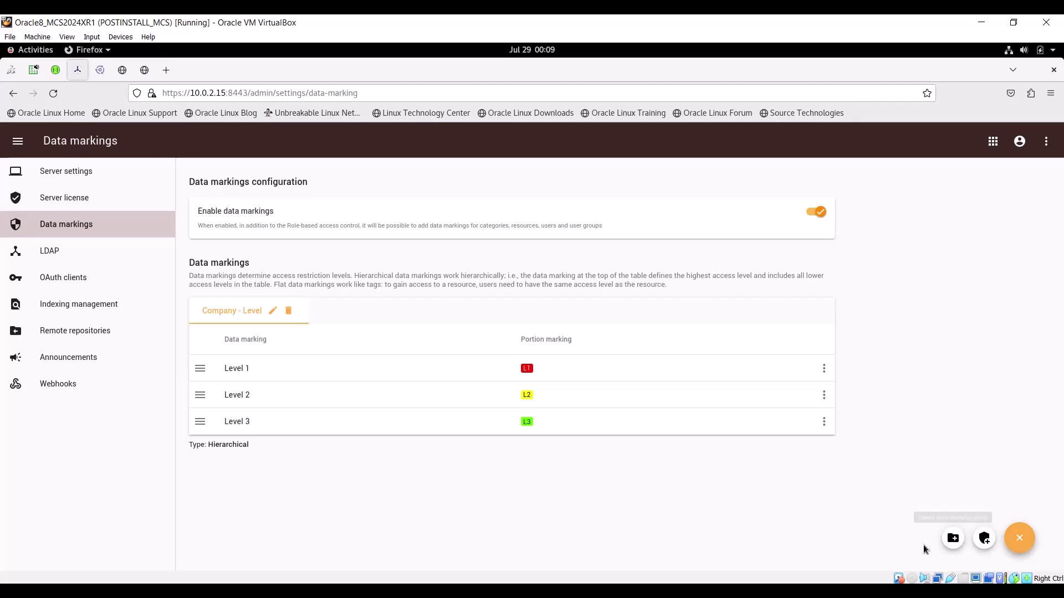
left_click(953, 539)
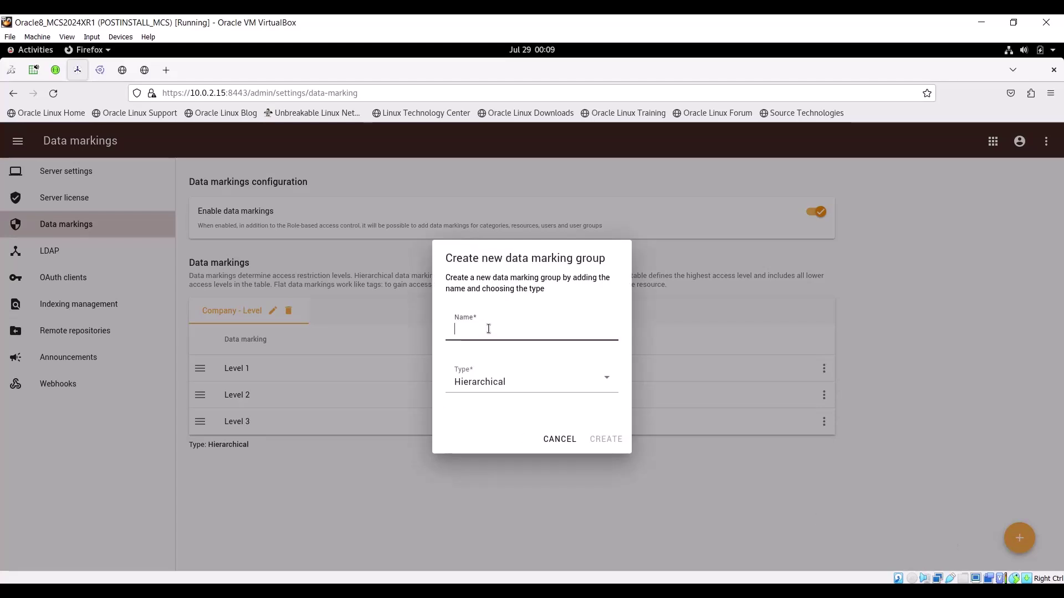
type("Company - Level")
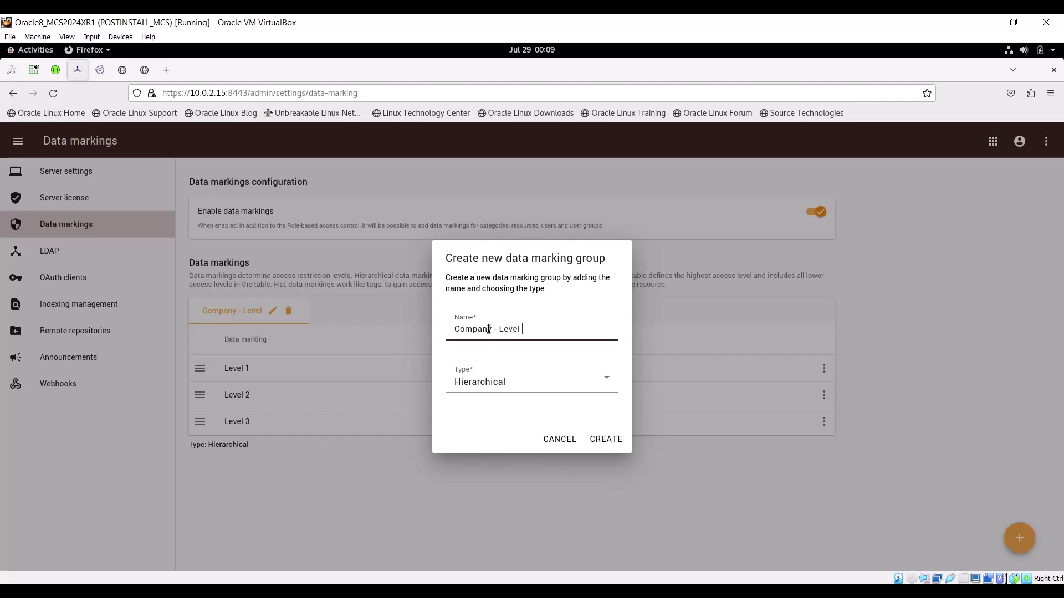
left_click(489, 329)
type("2")
left_click(563, 385)
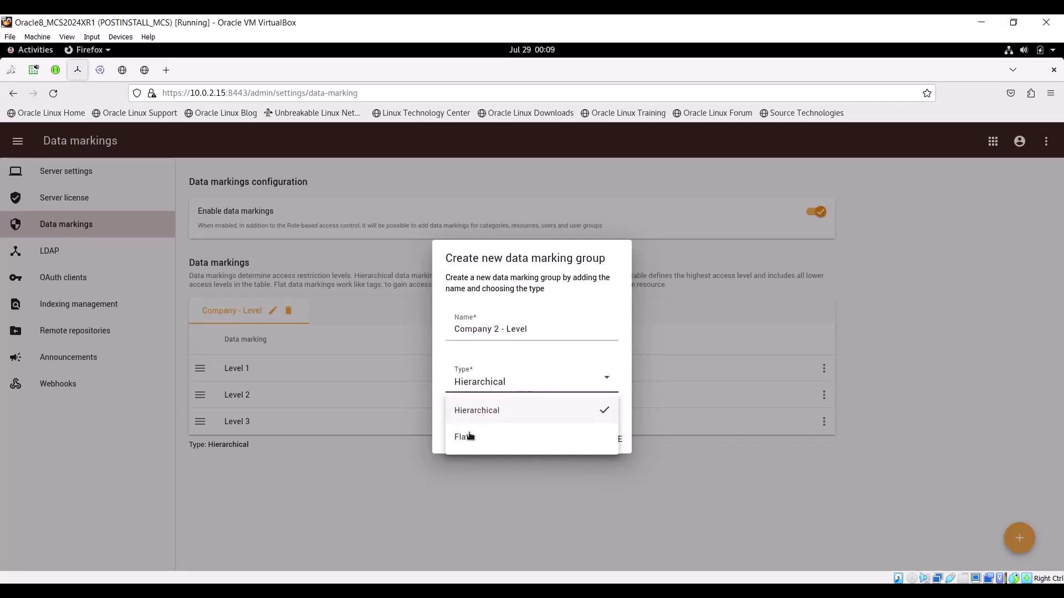
left_click(492, 410)
left_click(604, 442)
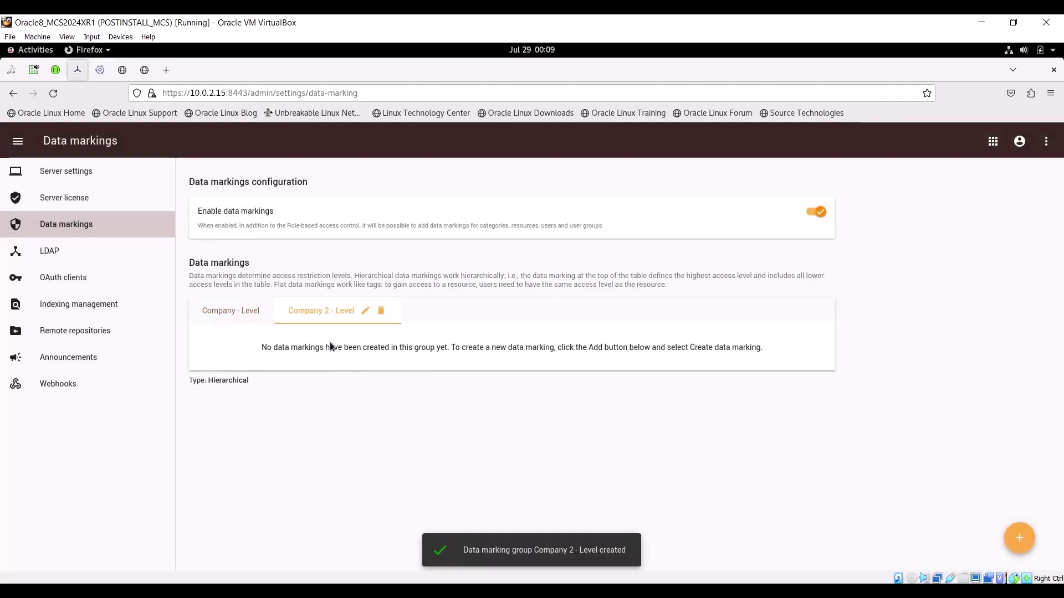
- Create a data marking L1 with portion marking L1 in the Company 2 - Level group, keeping the default red color
left_click(1019, 538)
left_click(984, 538)
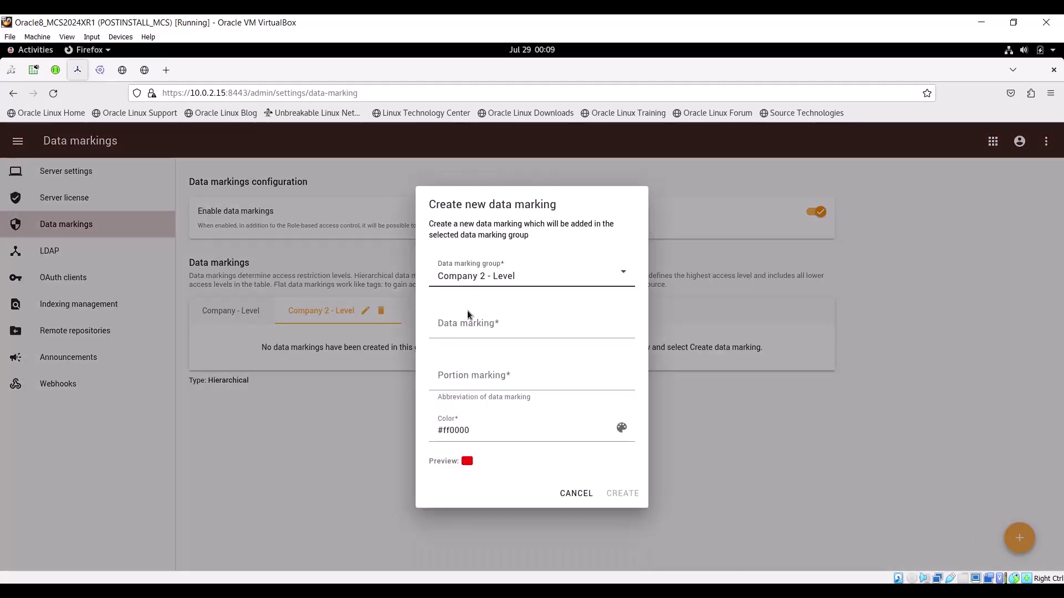
left_click(482, 324)
type("L1")
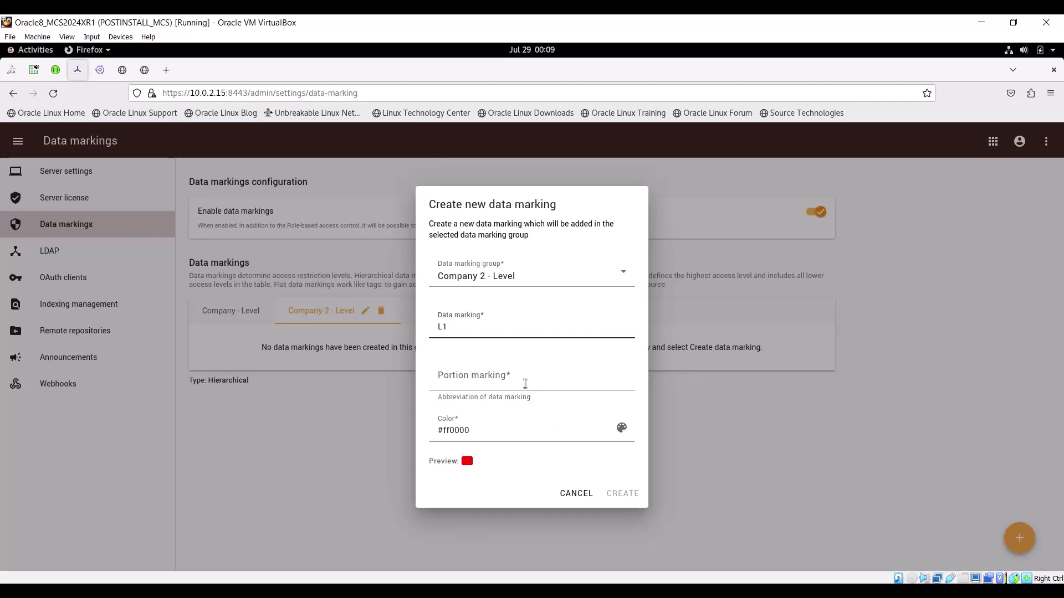
left_click(525, 383)
type("L1")
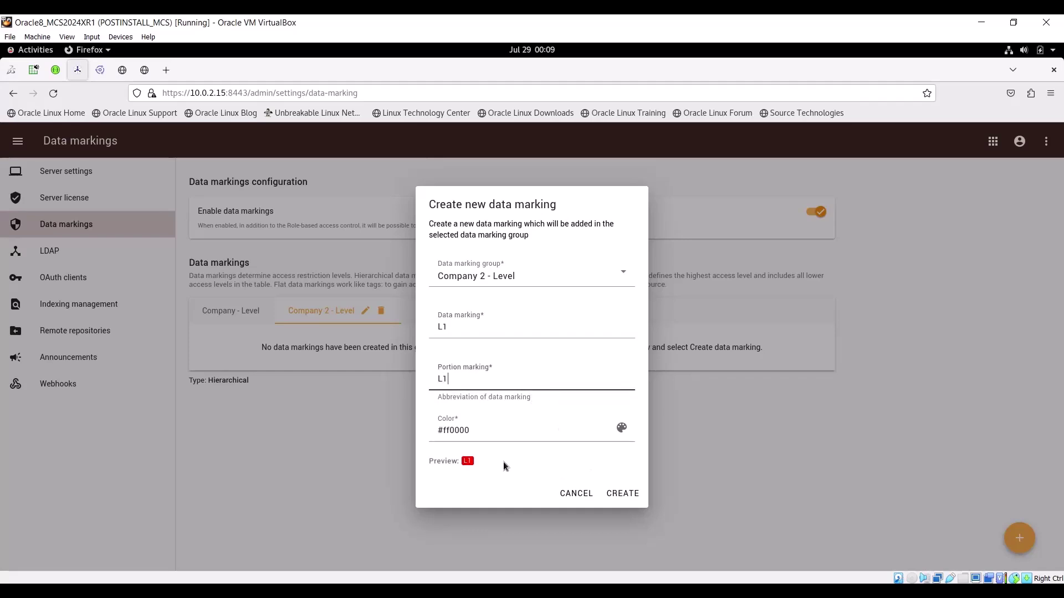
left_click(613, 493)
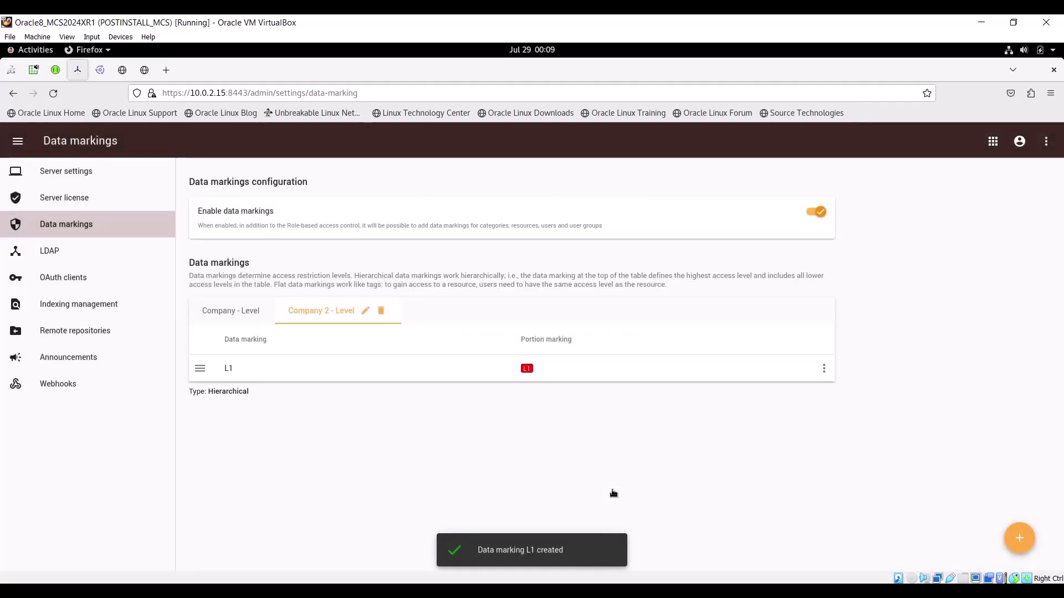
- Create a data marking L2 with portion marking L2 and the orange color #ff5b00 in the Company 2 - Level group
left_click(1025, 539)
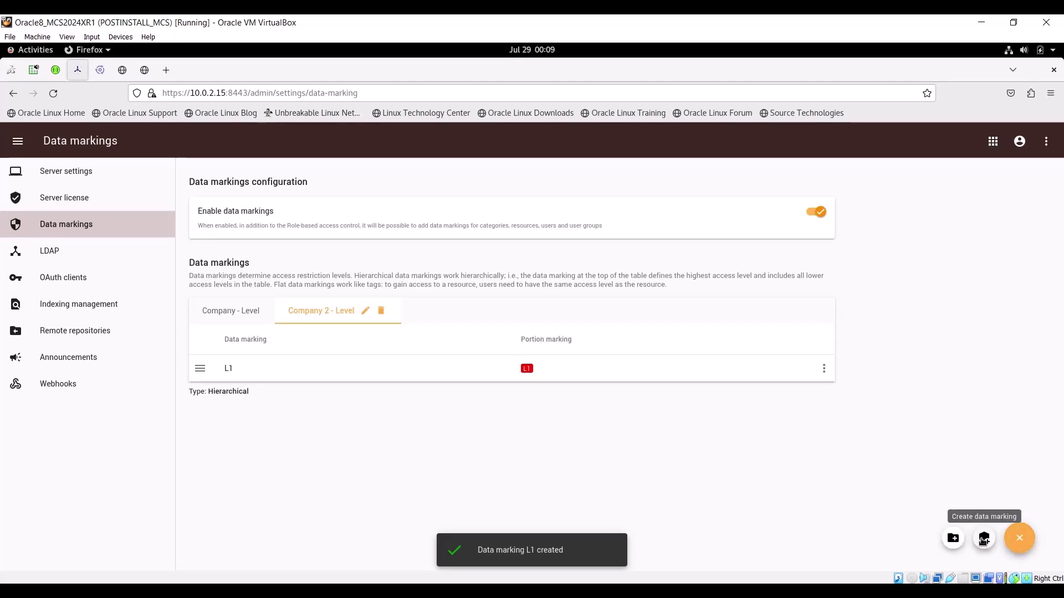
left_click(976, 536)
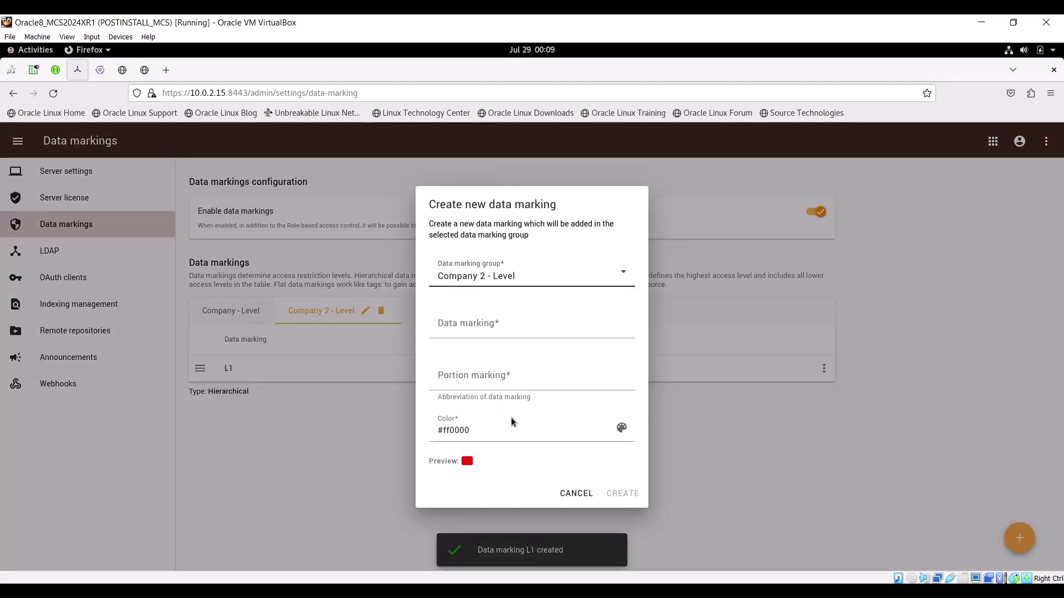
left_click(475, 321)
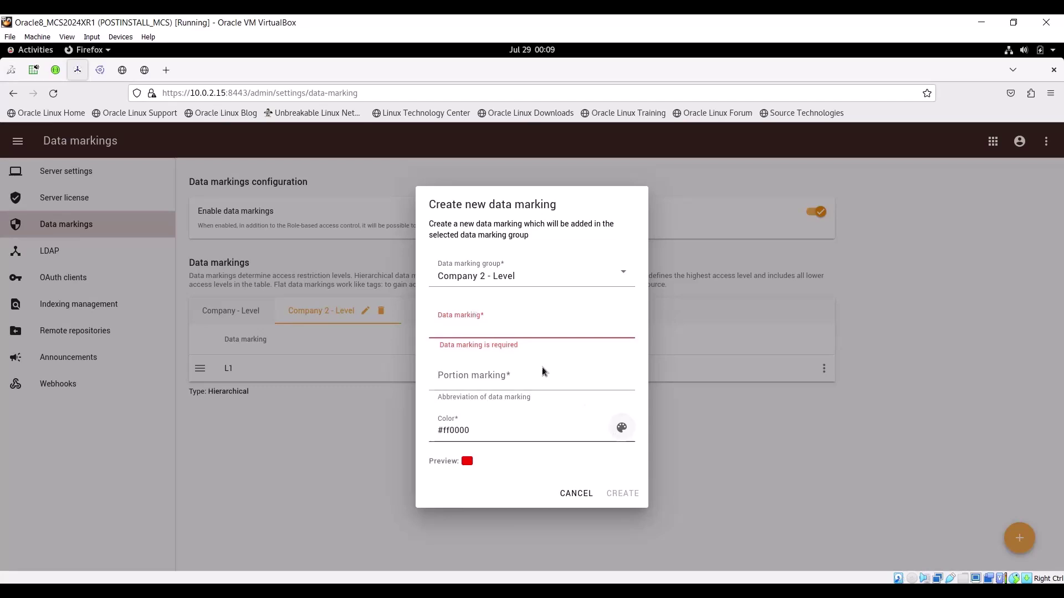
type("L2")
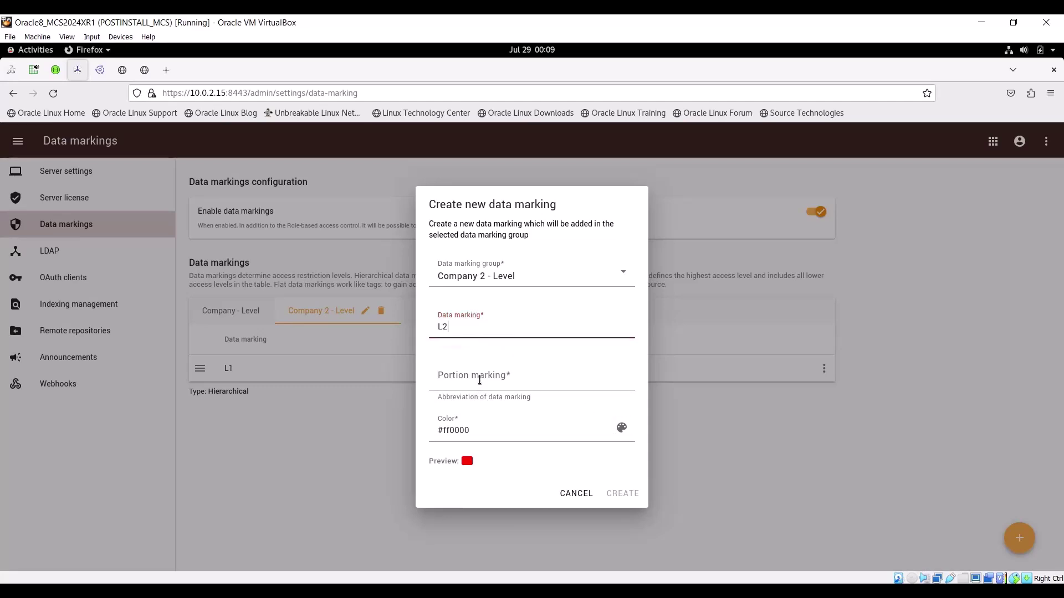
left_click(480, 379)
type("L2")
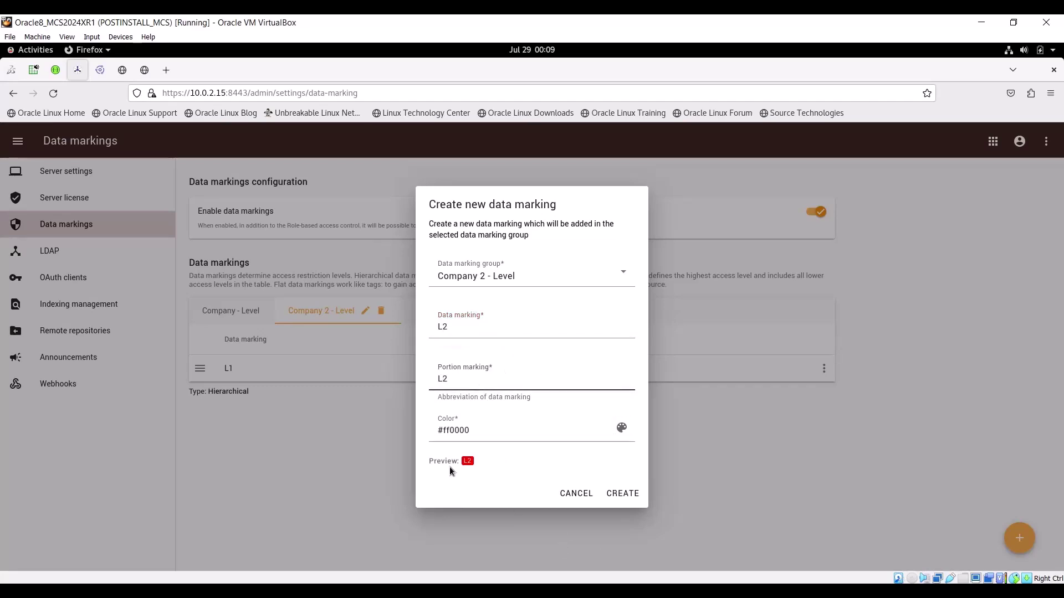
left_click(462, 472)
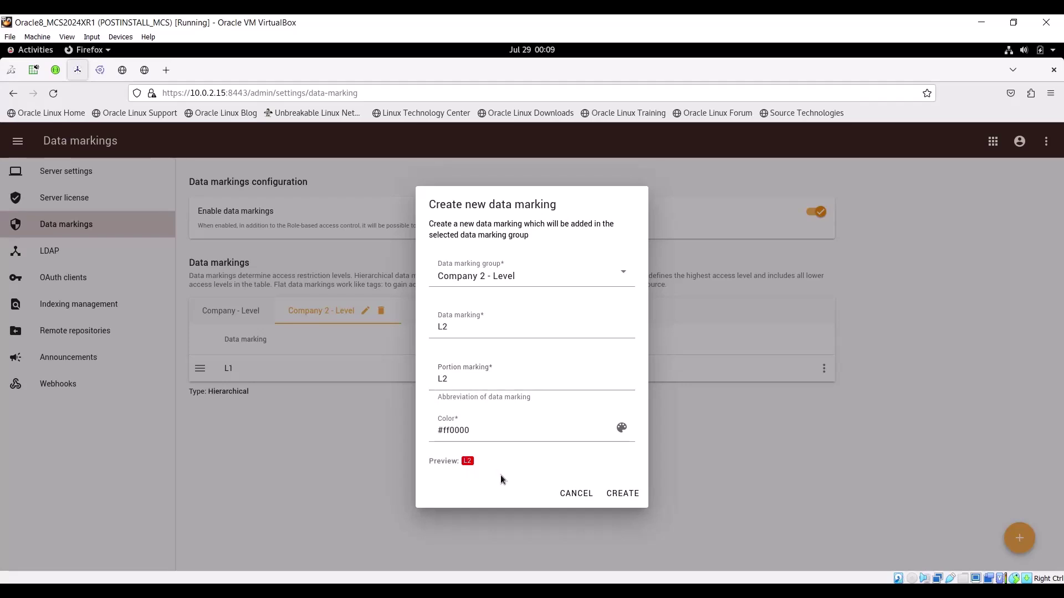
left_click(619, 431)
left_click(545, 360)
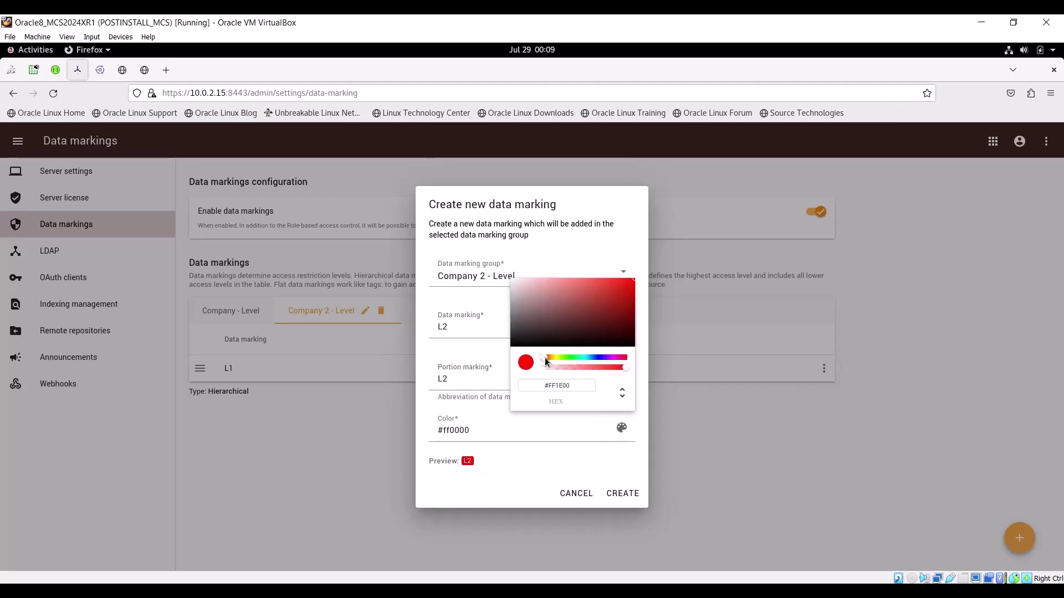
left_click_drag(546, 361, 547, 356)
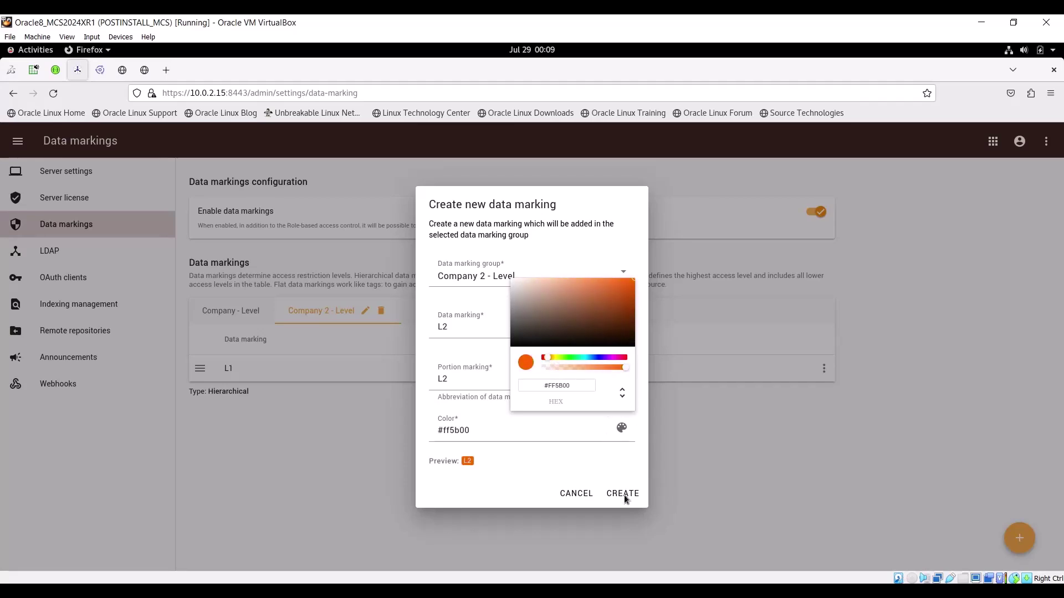
left_click(590, 440)
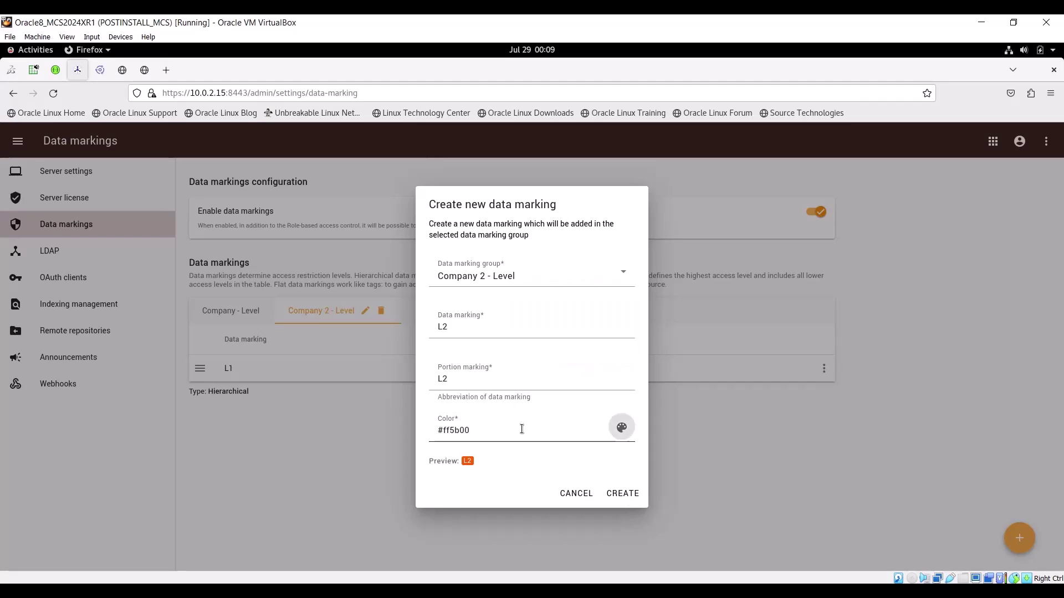
left_click(624, 494)
- Create a data marking L3 with portion marking L3 and the yellow color #fffd00 in the Company 2 - Level group
left_click(1019, 539)
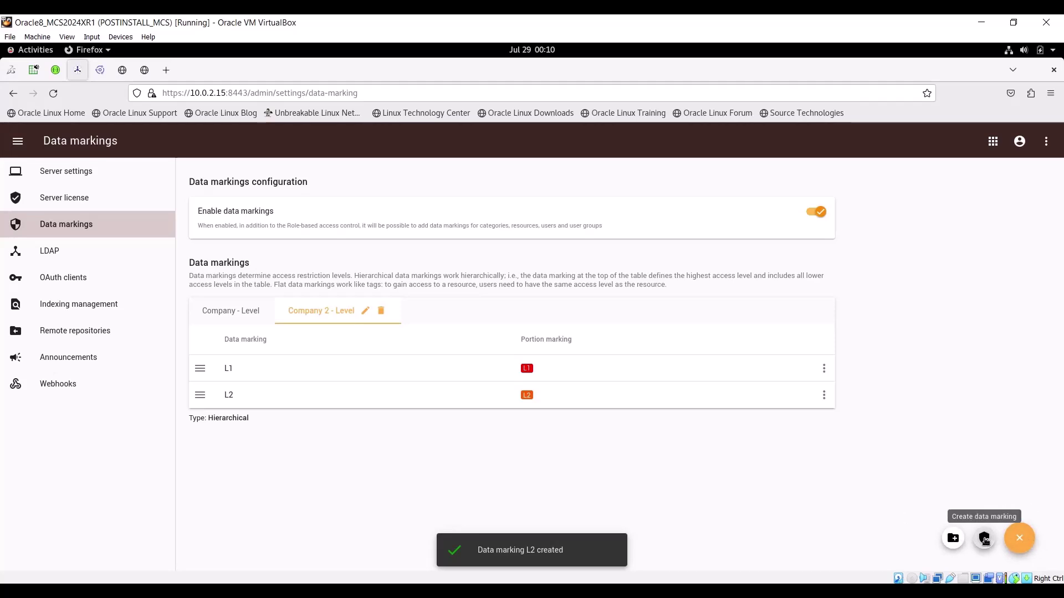
left_click(984, 539)
left_click(466, 323)
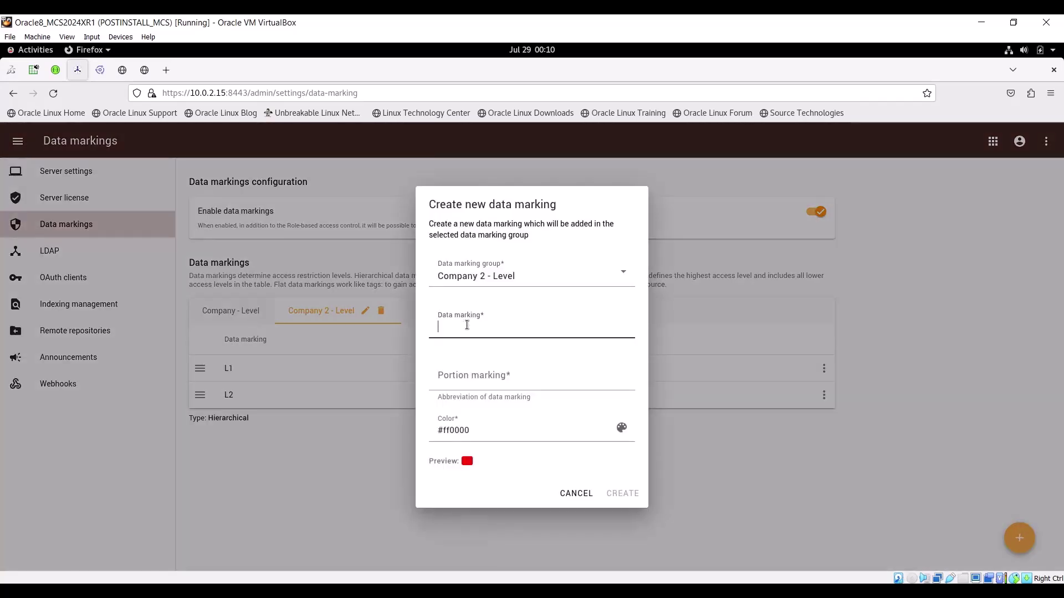
type("L3")
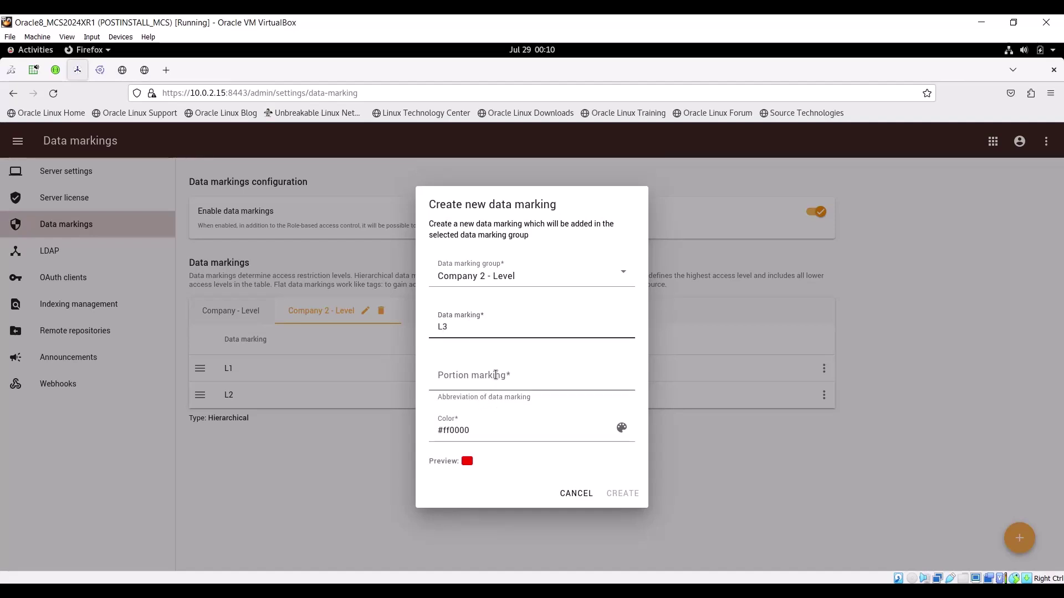
left_click(496, 375)
type("L3")
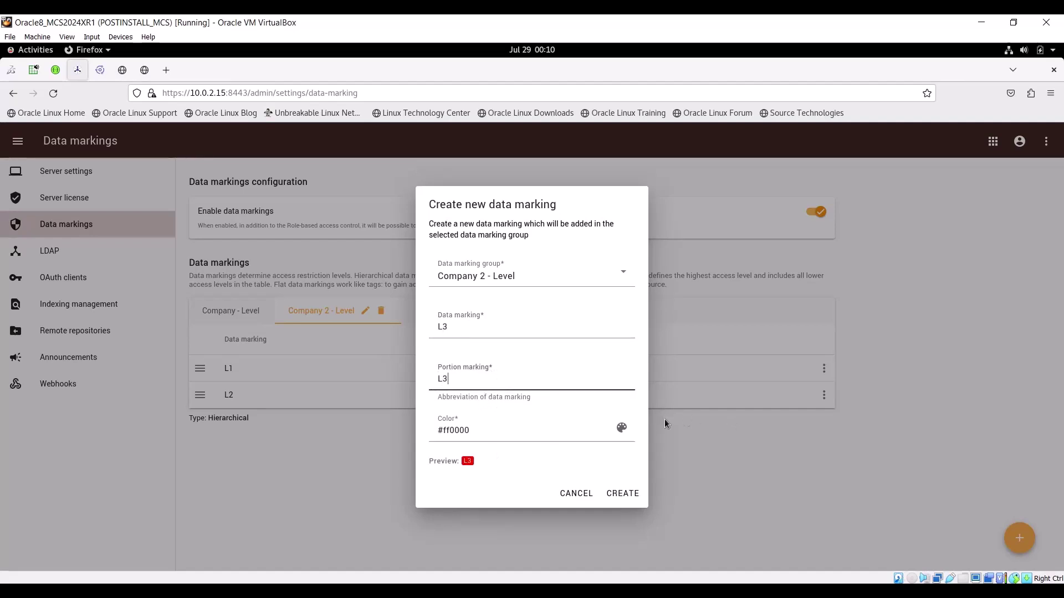
left_click(611, 426)
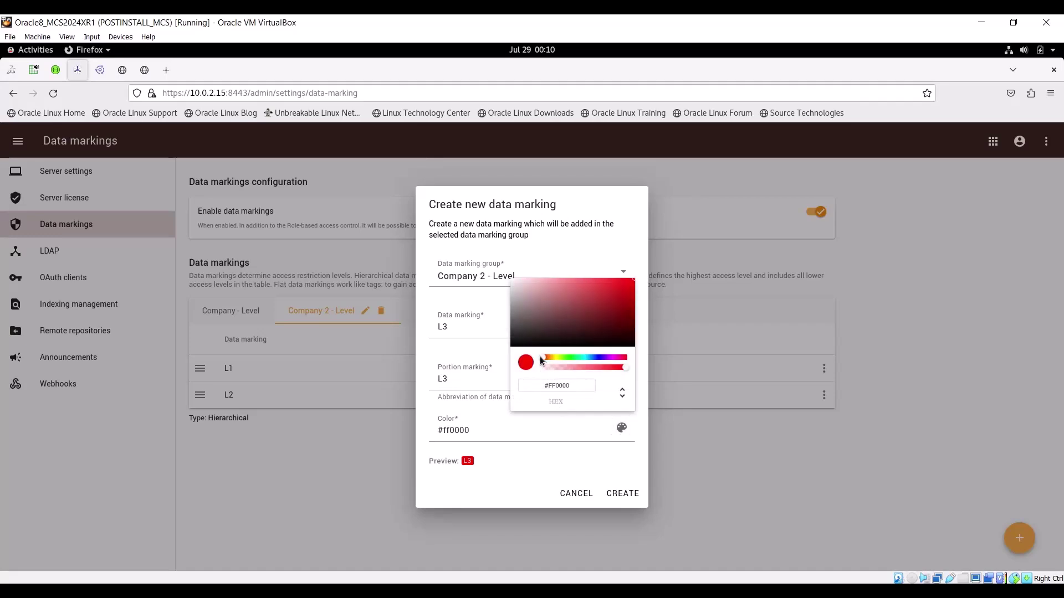
left_click(557, 358)
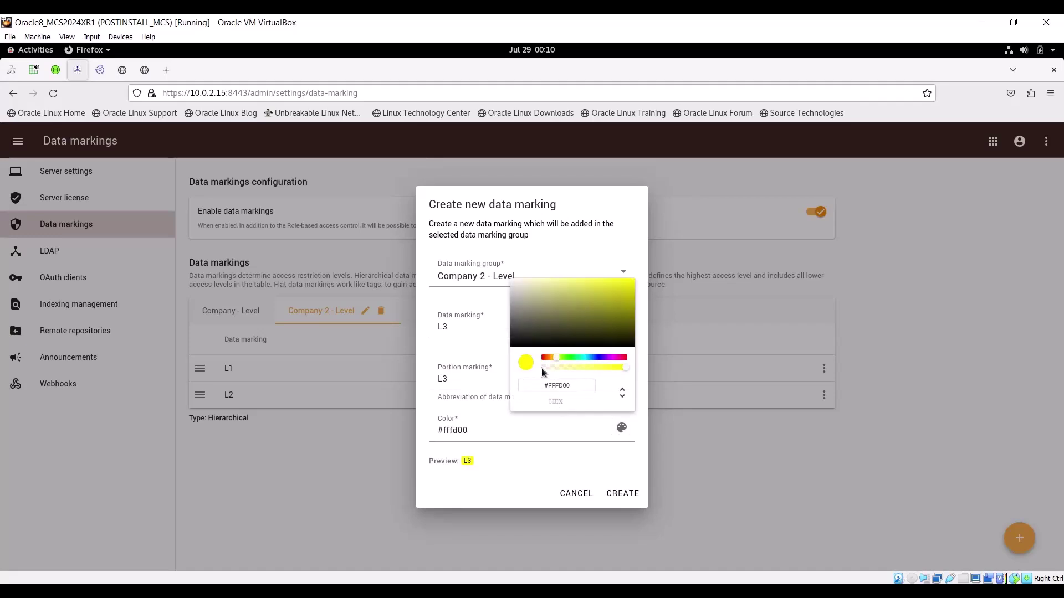
left_click(608, 477)
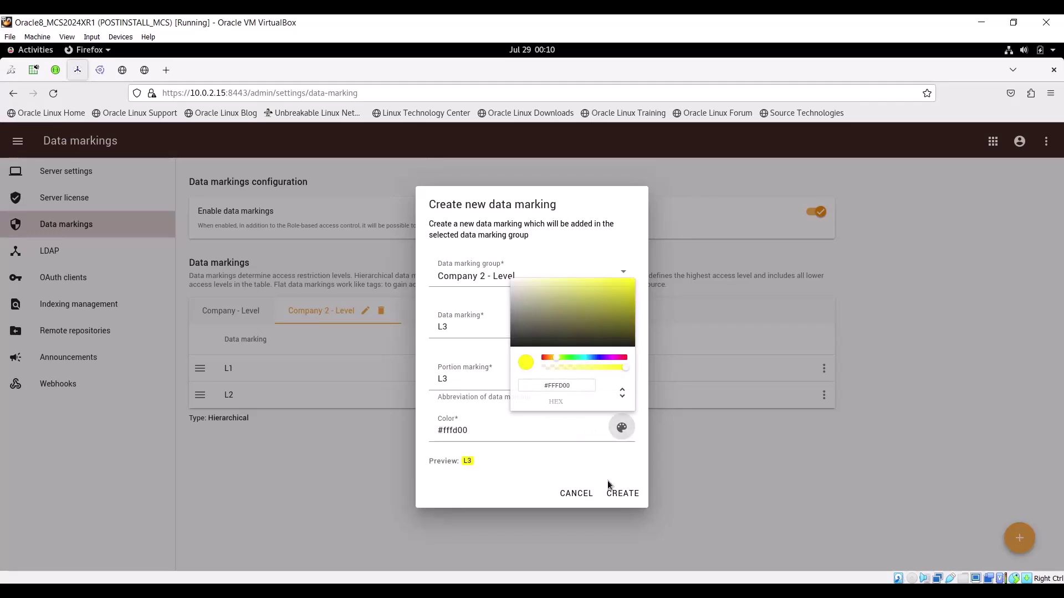
left_click(624, 494)
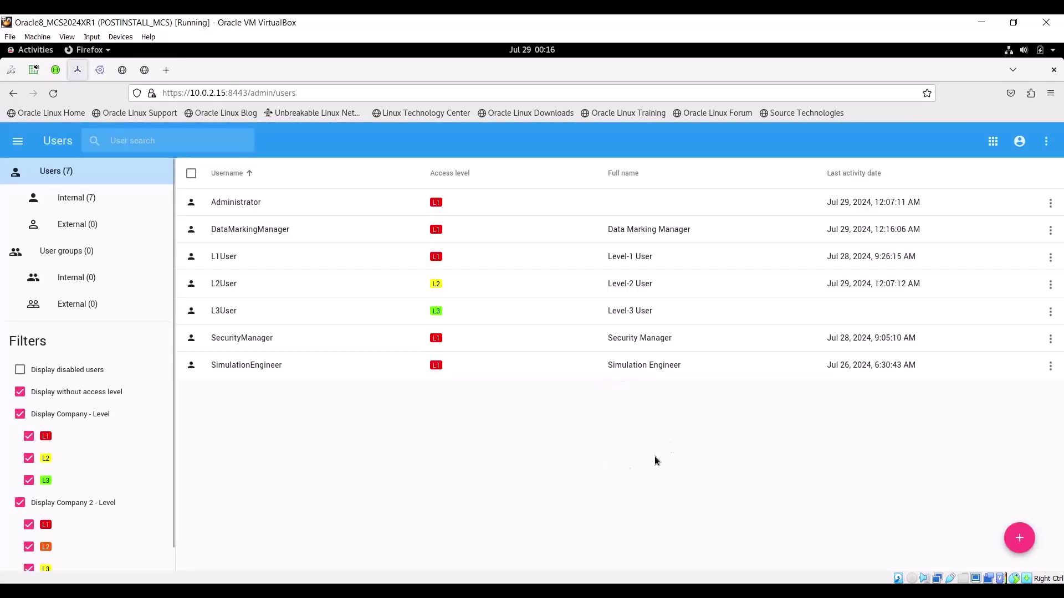
- Set the access level of L1User to L1 for Company - Level and close the user's details
left_click(383, 261)
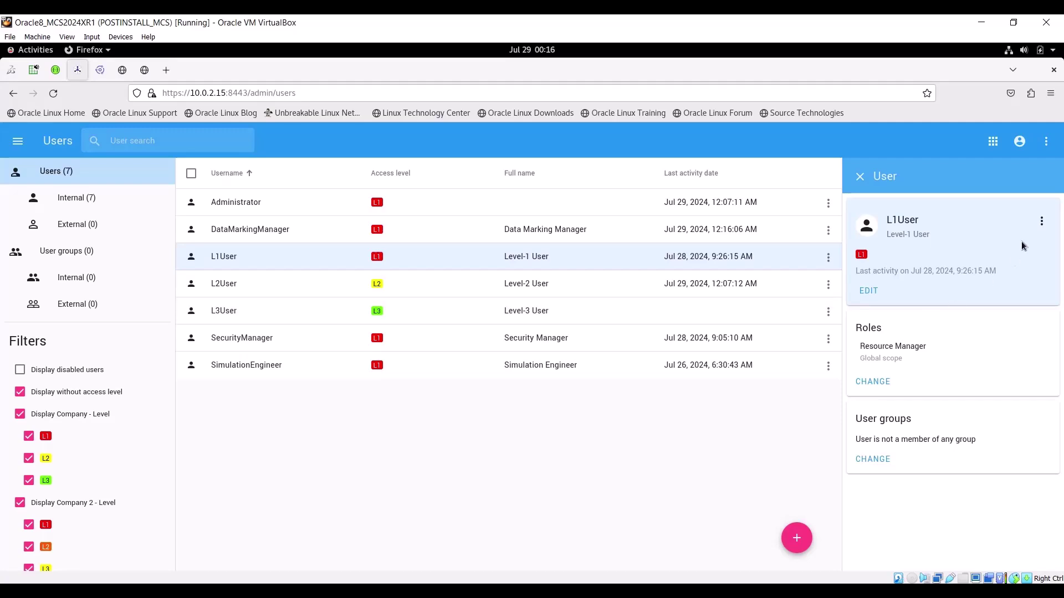
left_click(829, 258)
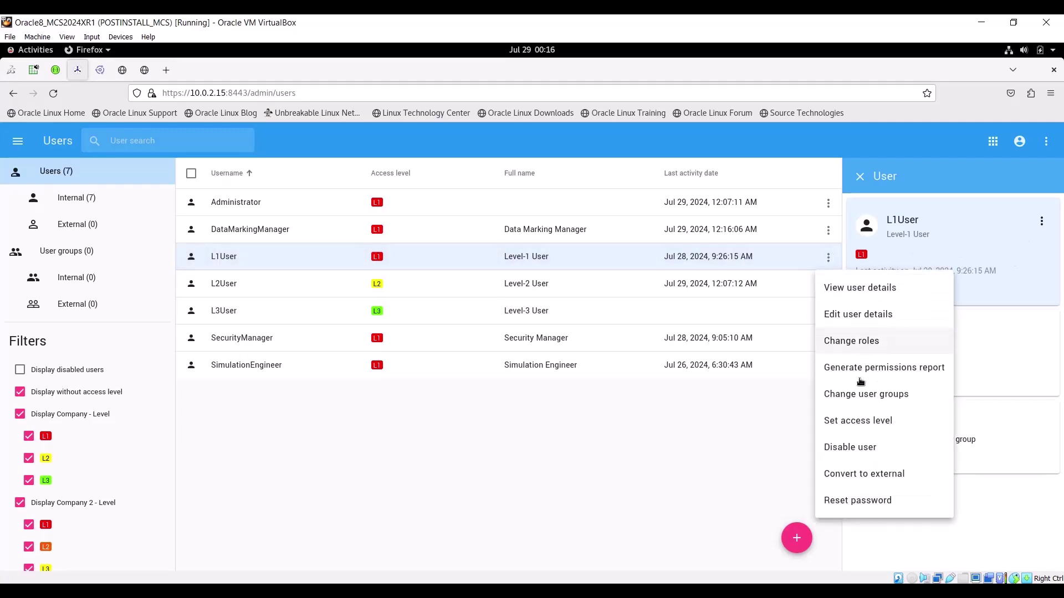
left_click(899, 425)
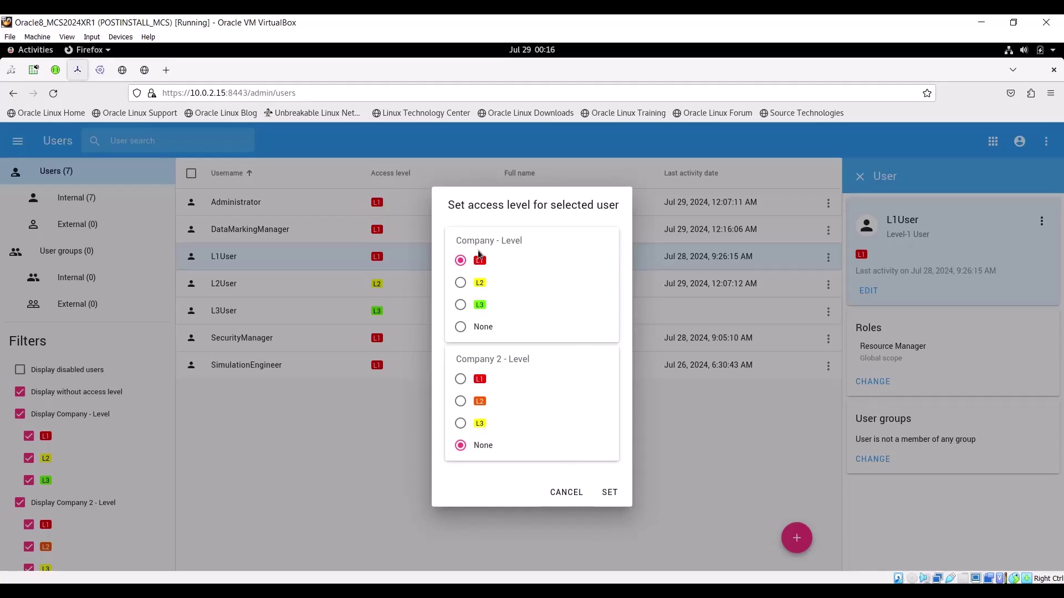
left_click(460, 261)
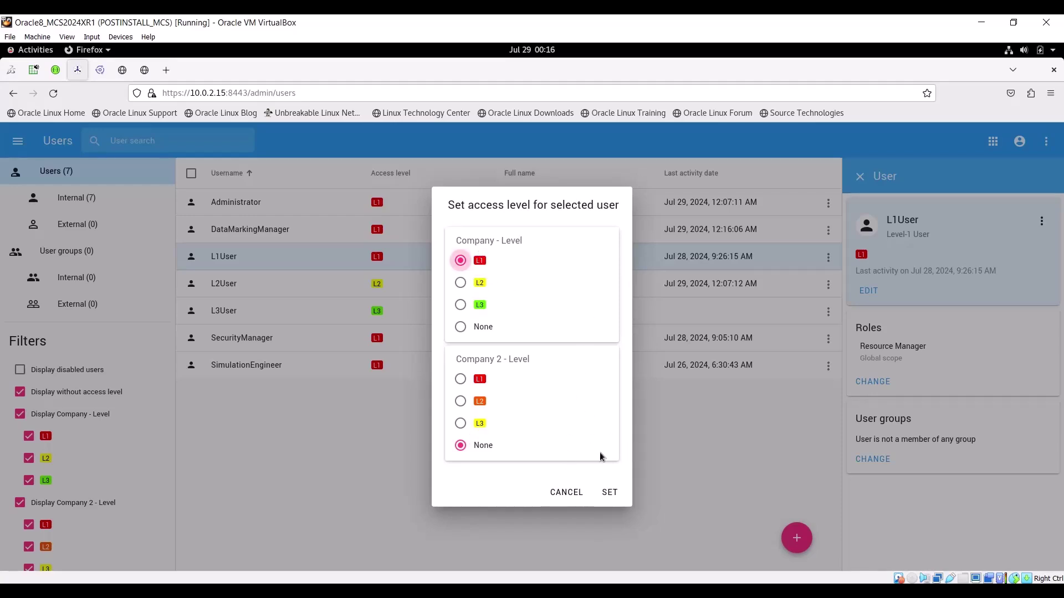
left_click(610, 493)
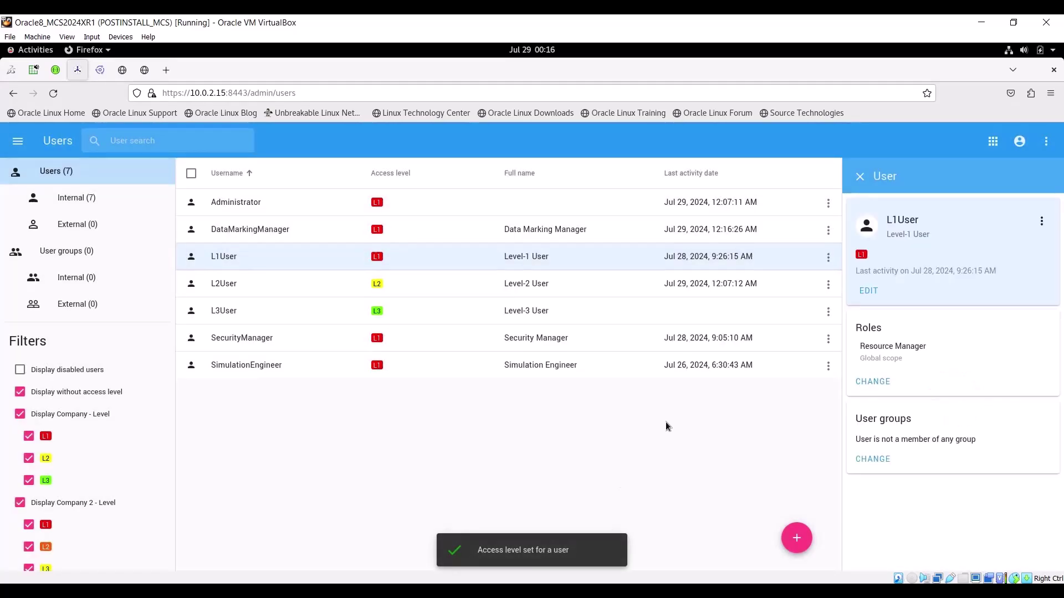
left_click(860, 176)
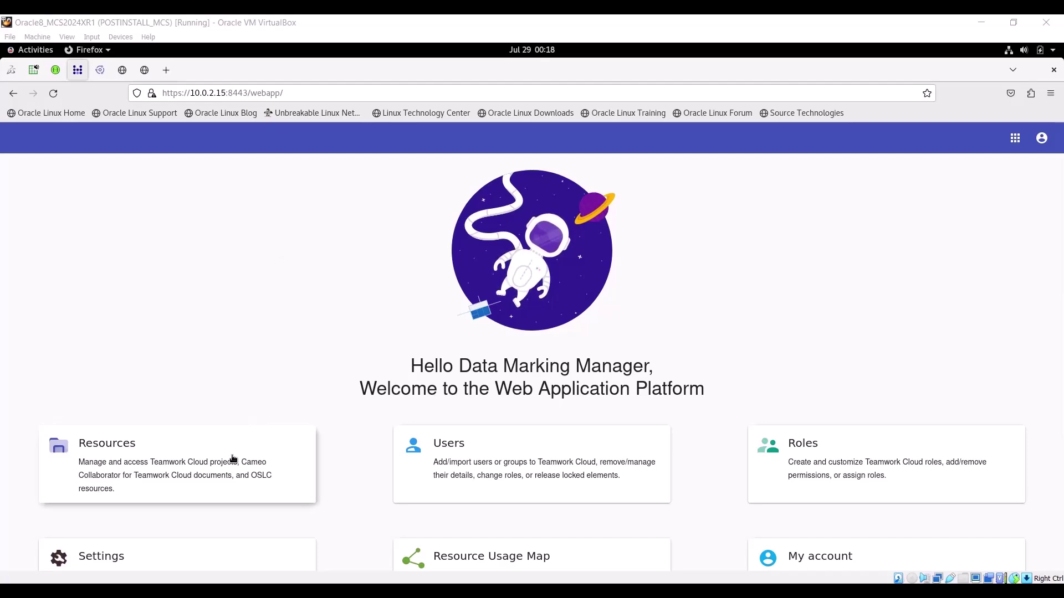
- Open the Resources application from the Web Application Platform home page
left_click(227, 447)
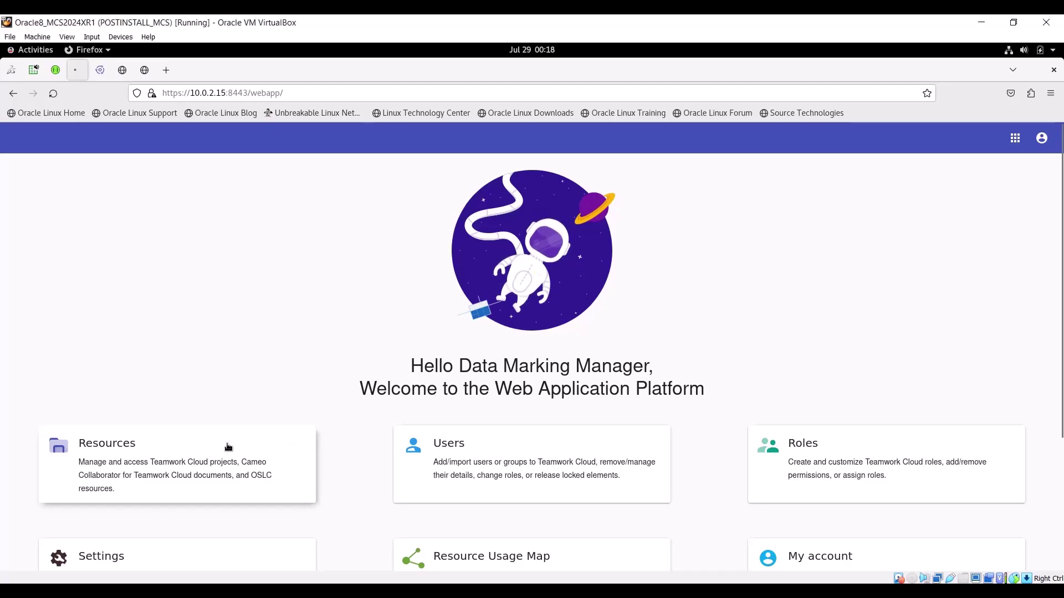